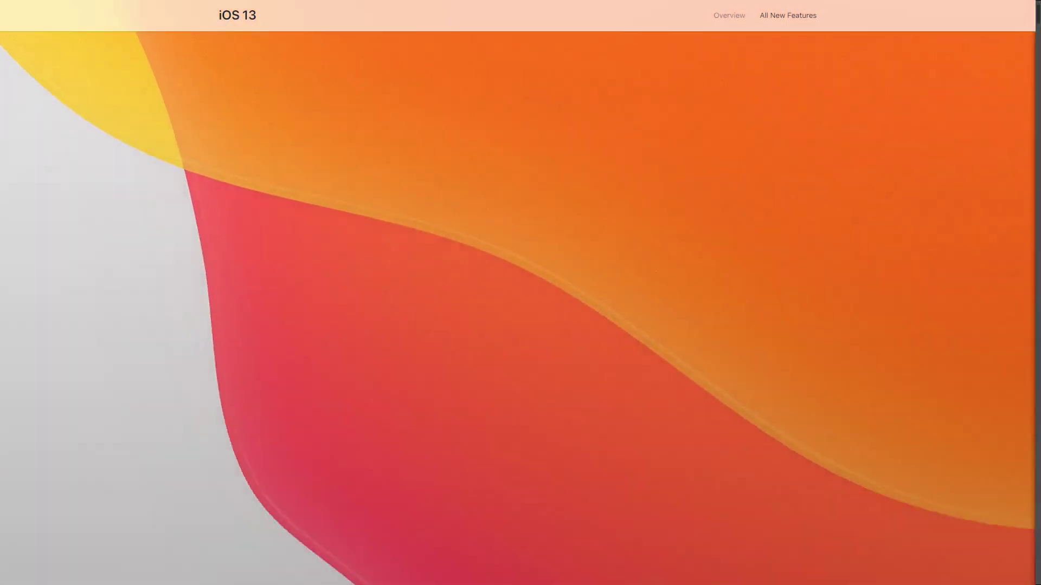
Scroll down the iOS 13 All New Features page through the Dark Mode section
{"action": "scroll", "coordinate": [521, 292], "scroll_direction": "down", "scroll_amount": 5}
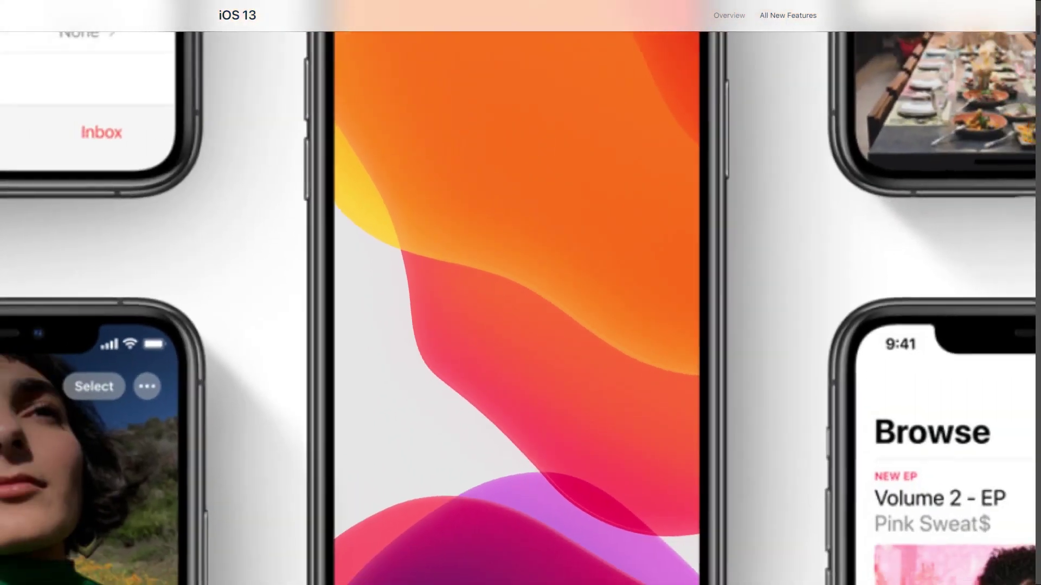
{"action": "scroll", "coordinate": [521, 293], "scroll_direction": "down", "scroll_amount": 5}
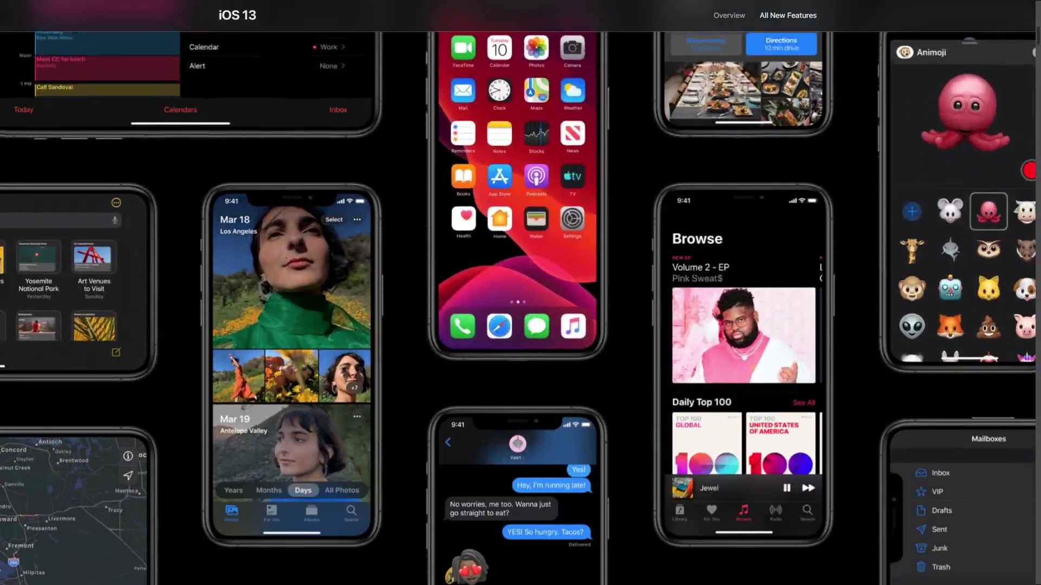
{"action": "scroll", "coordinate": [520, 293], "scroll_direction": "down", "scroll_amount": 6}
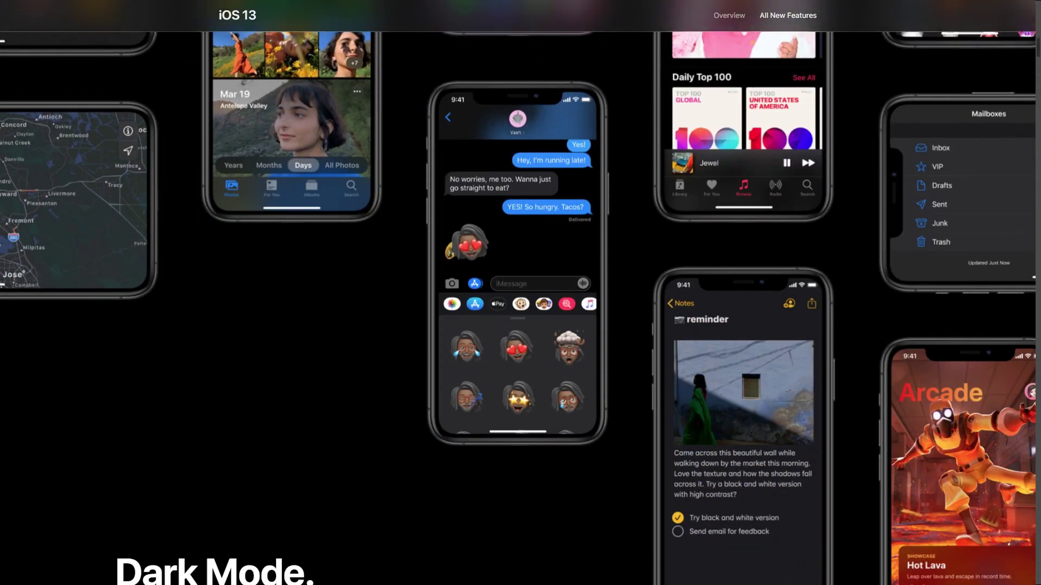
{"action": "scroll", "coordinate": [520, 292], "scroll_direction": "down", "scroll_amount": 6}
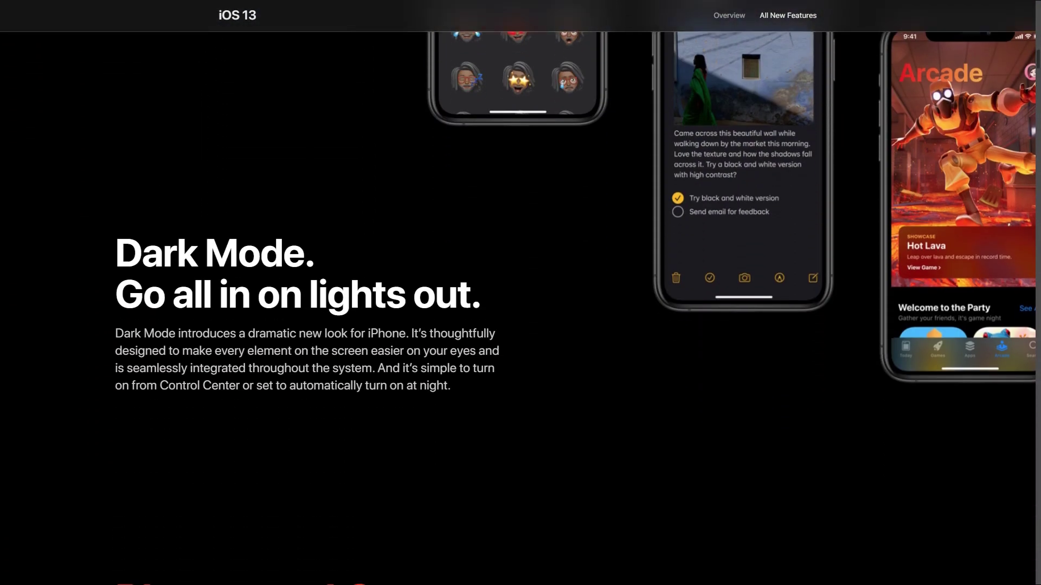
{"action": "scroll", "coordinate": [520, 293], "scroll_direction": "down", "scroll_amount": 6}
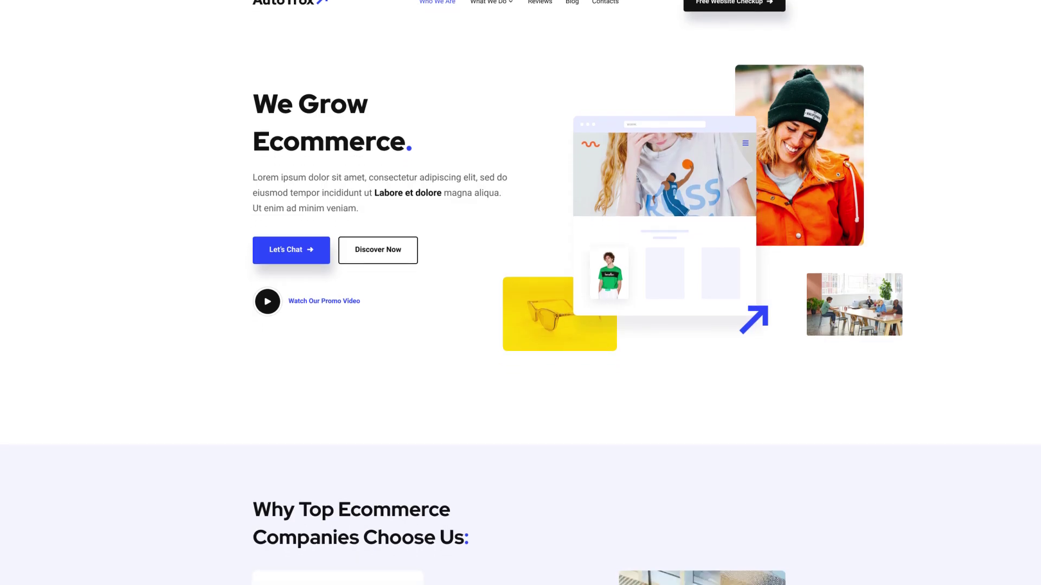
{"action": "scroll", "coordinate": [520, 293], "scroll_direction": "up", "scroll_amount": 15}
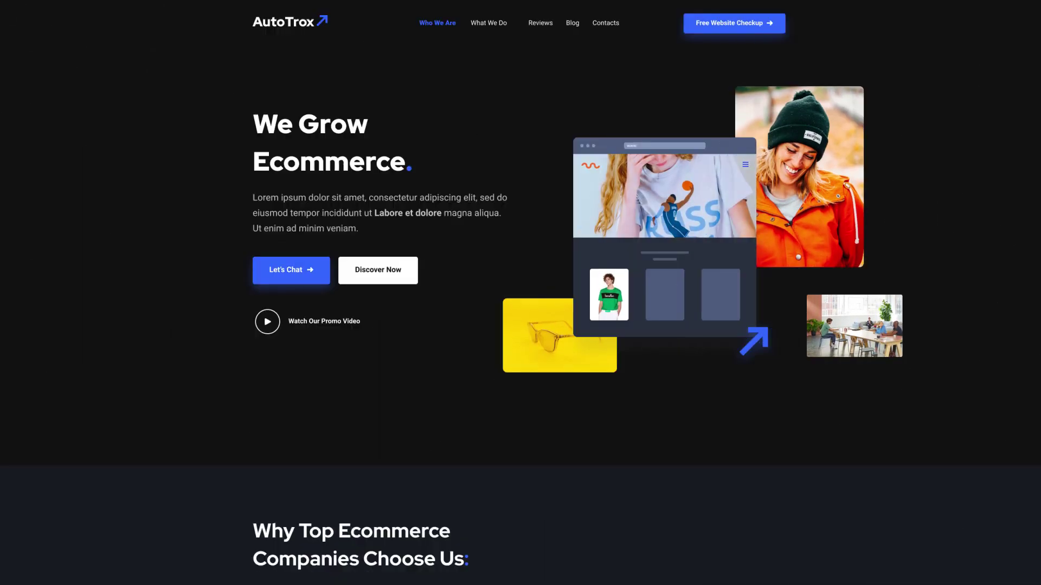
{"action": "scroll", "coordinate": [520, 293], "scroll_direction": "down", "scroll_amount": 5}
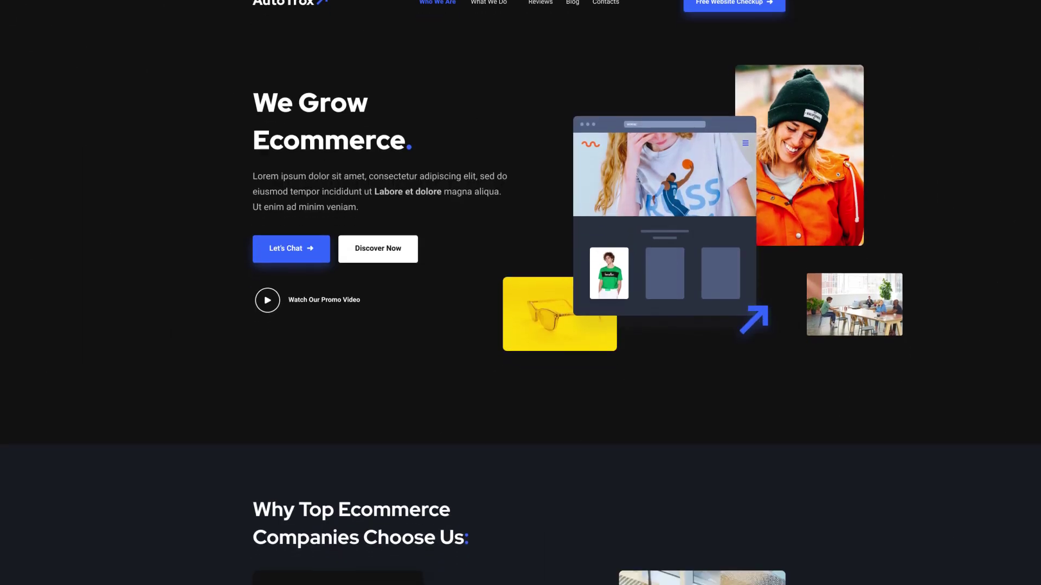
{"action": "scroll", "coordinate": [521, 293], "scroll_direction": "down", "scroll_amount": 10}
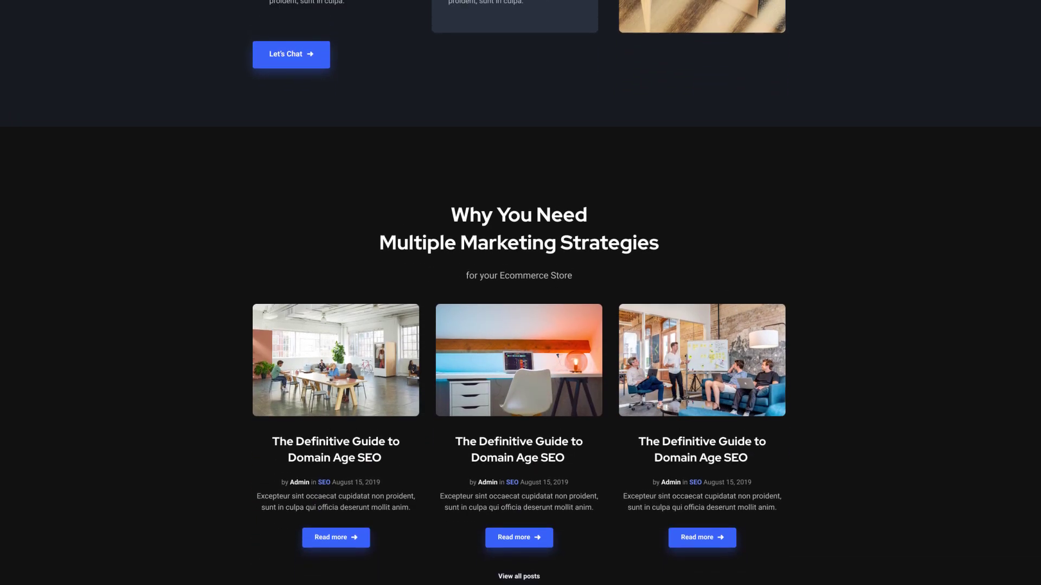
{"action": "scroll", "coordinate": [521, 292], "scroll_direction": "up", "scroll_amount": 4}
{"action": "scroll", "coordinate": [521, 292], "scroll_direction": "up", "scroll_amount": 10}
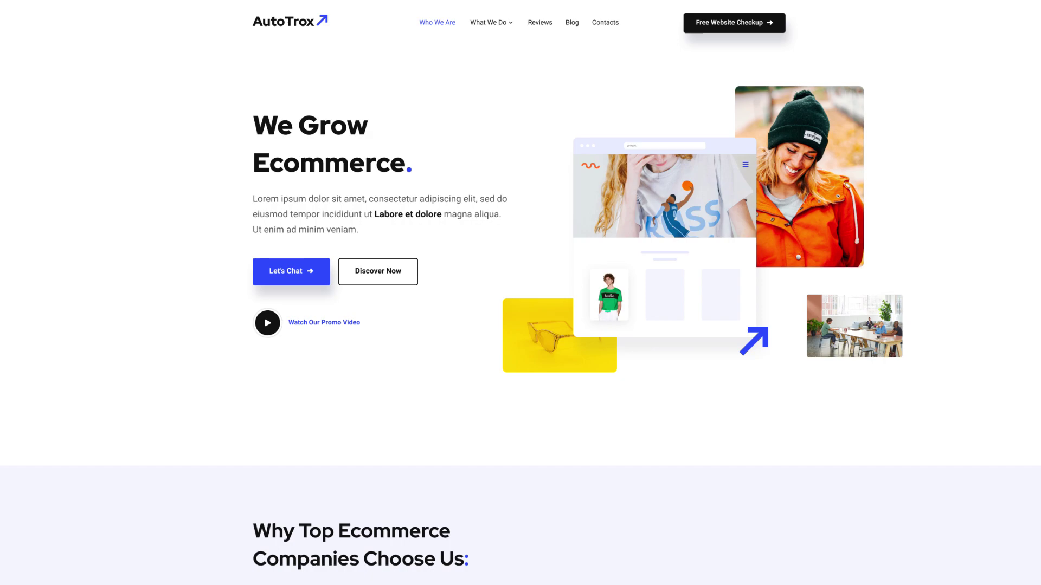
{"action": "scroll", "coordinate": [521, 292], "scroll_direction": "down", "scroll_amount": 15}
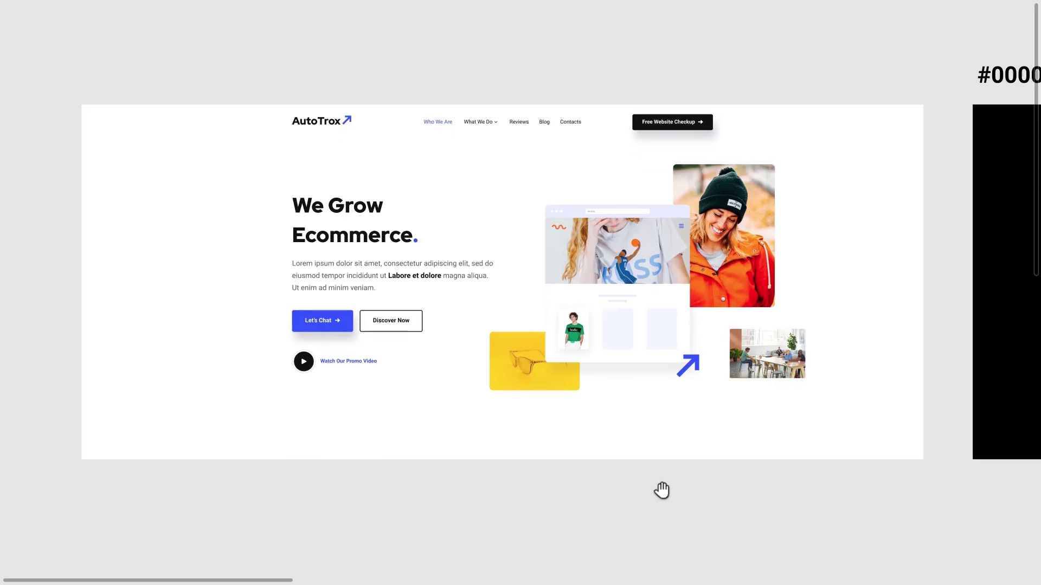
Pan right across the black-background and #121212 page mockups
{"action": "scroll", "coordinate": [892, 418], "scroll_direction": "right", "scroll_amount": 10}
{"action": "left_click_drag", "start_coordinate": [870, 413], "coordinate": [537, 413]}
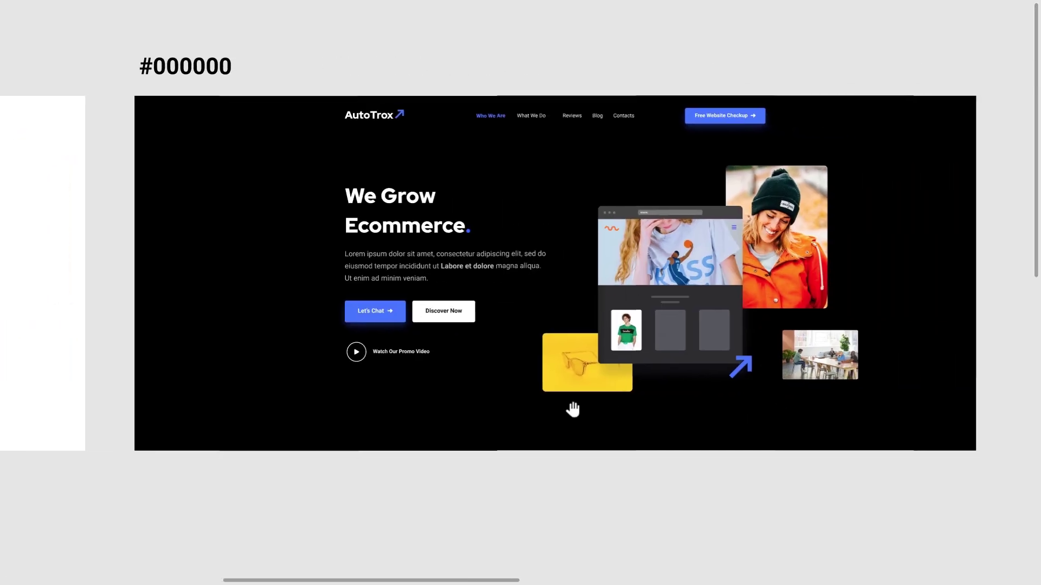
{"action": "scroll", "coordinate": [904, 394], "scroll_direction": "right", "scroll_amount": 15}
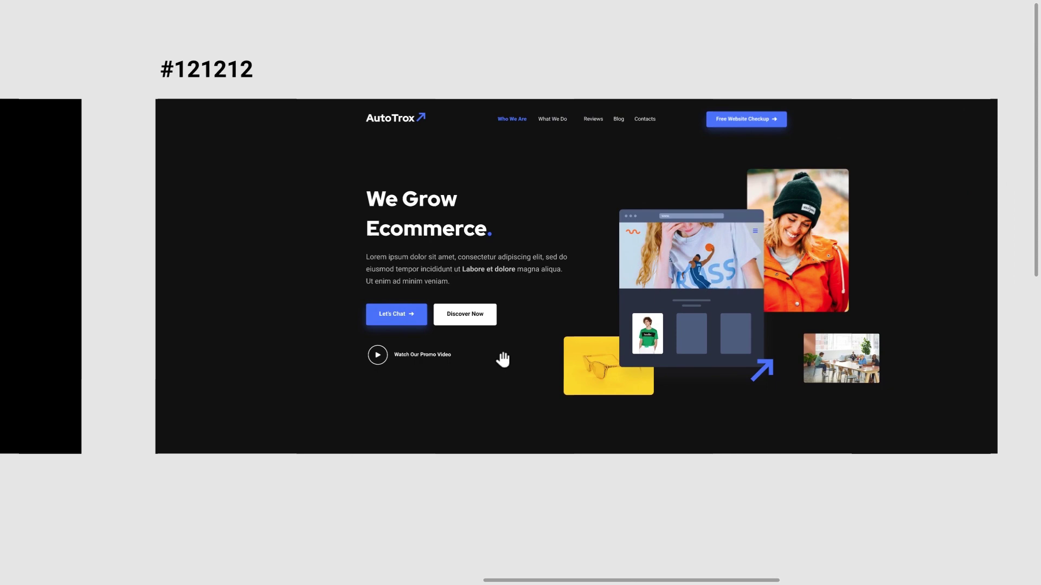
{"action": "scroll", "coordinate": [972, 364], "scroll_direction": "right", "scroll_amount": 15}
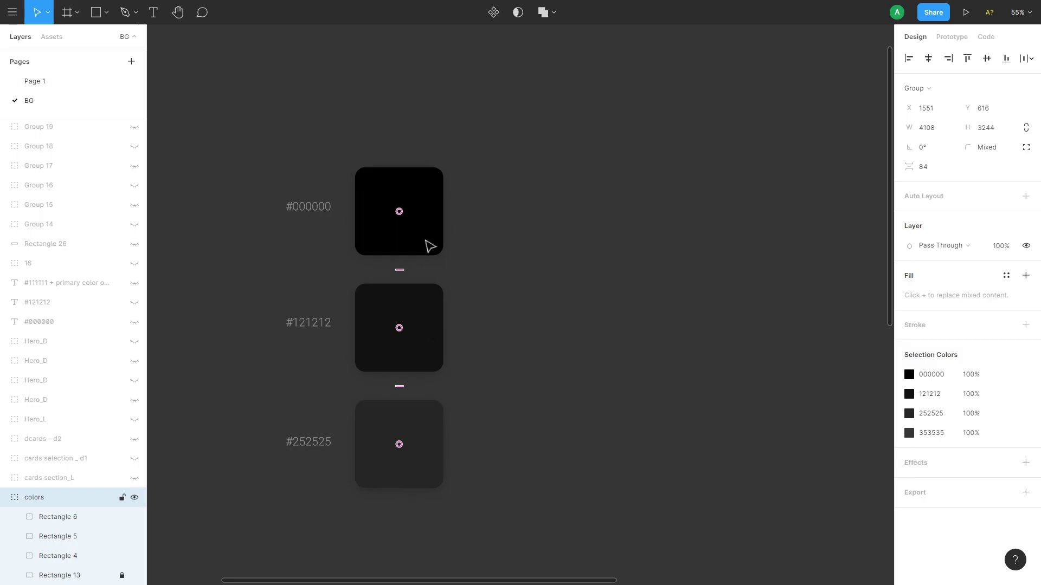
Alt-drag the three dark colour swatches into a new column and pick its top swatch
{"action": "left_click", "coordinate": [428, 409], "text": "shift"}
{"action": "left_click_drag", "start_coordinate": [428, 409], "coordinate": [549, 334]}
{"action": "left_click", "coordinate": [551, 247]}
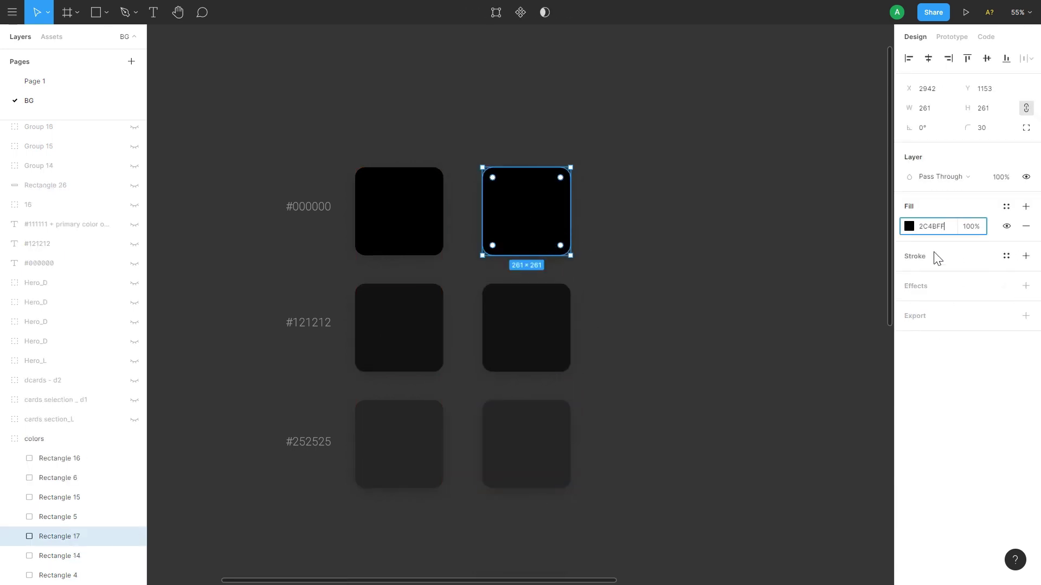
Fill the second-column swatches with 2C4BFF at 15% opacity
{"action": "type", "text": "2C4BFF"}
{"action": "key", "text": "Return"}
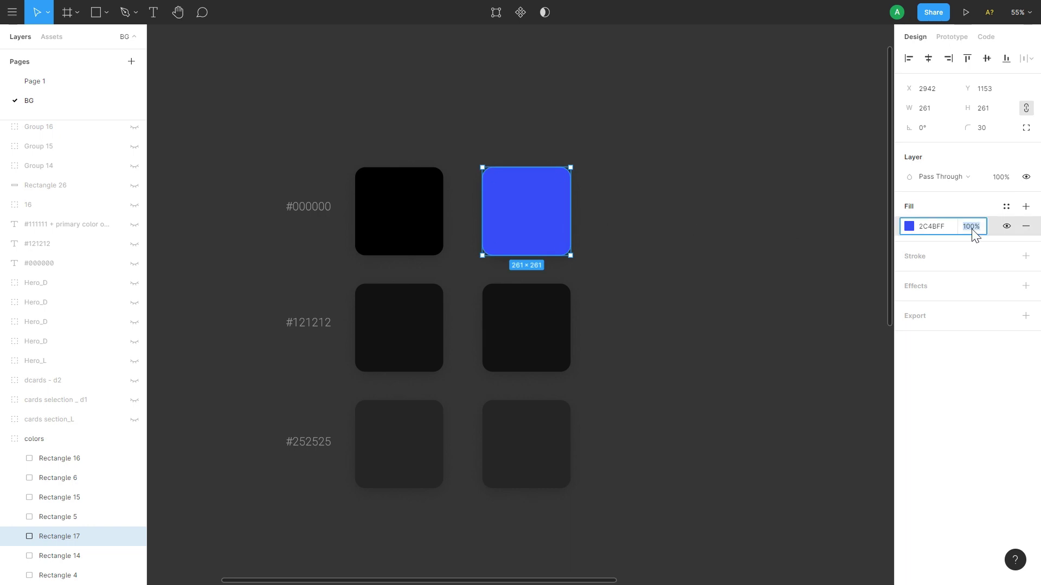
{"action": "type", "text": "15"}
{"action": "key", "text": "Return"}
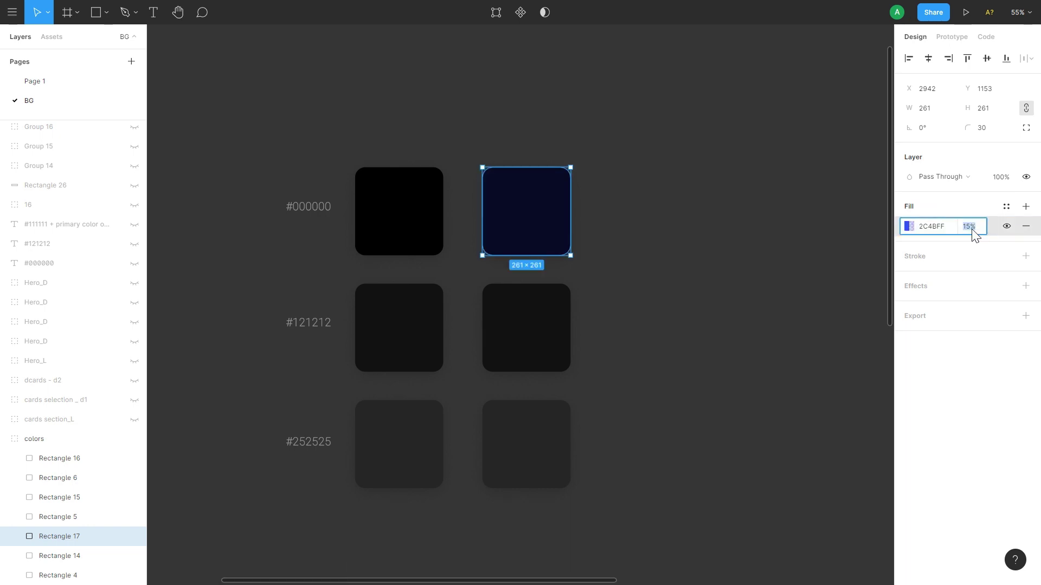
{"action": "left_click", "coordinate": [546, 337]}
{"action": "left_click", "coordinate": [526, 445], "text": "shift"}
{"action": "key", "text": "ctrl+alt+v"}
Duplicate the first column as a third and give its top swatch a 2C4BFF Overlay fill
{"action": "left_click", "coordinate": [618, 428]}
{"action": "left_click_drag", "start_coordinate": [412, 339], "coordinate": [667, 339]}
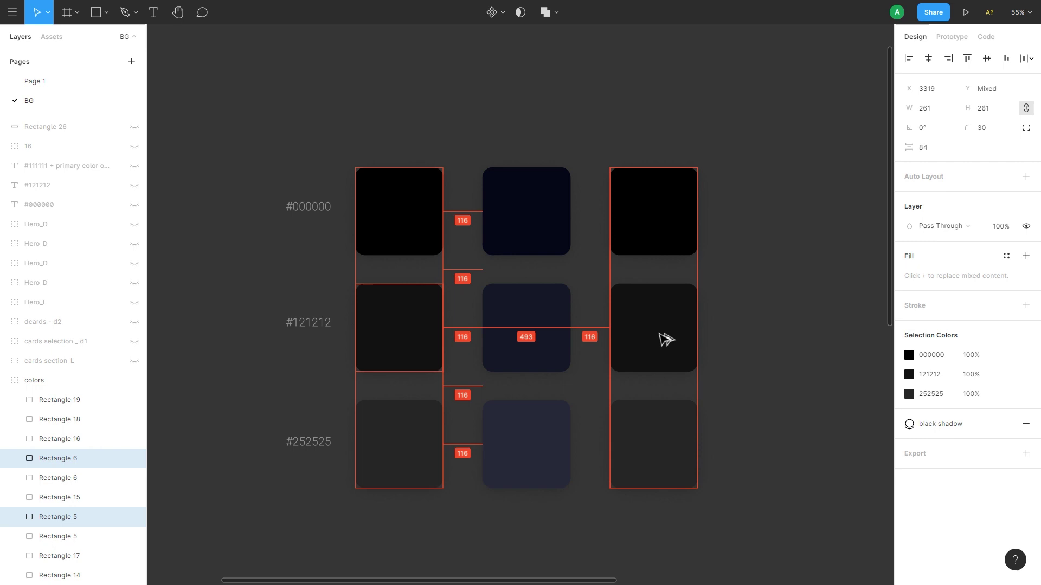
{"action": "left_click", "coordinate": [653, 212]}
{"action": "left_click", "coordinate": [931, 227]}
{"action": "type", "text": "2C4BFF"}
{"action": "key", "text": "Return"}
{"action": "left_click", "coordinate": [941, 177]}
{"action": "left_click", "coordinate": [934, 323]}
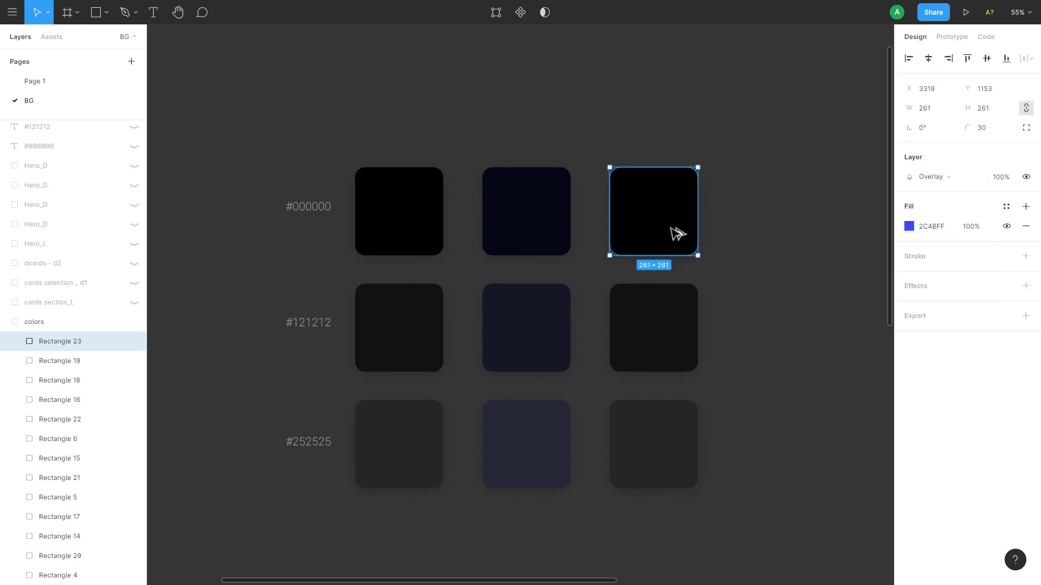
Copy the blue Overlay layer onto the middle and bottom third-column swatches
{"action": "left_click_drag", "start_coordinate": [677, 234], "coordinate": [677, 350]}
{"action": "left_click_drag", "start_coordinate": [677, 351], "coordinate": [674, 437]}
{"action": "left_click", "coordinate": [653, 328], "text": "shift"}
{"action": "left_click", "coordinate": [717, 438]}
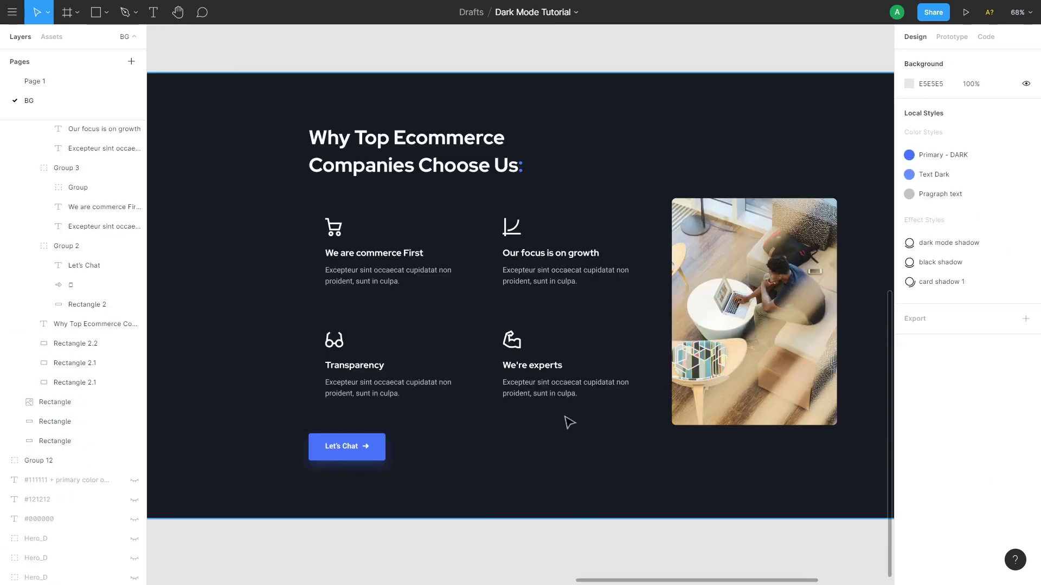
Give the We're experts card a white fill at 5% opacity
{"action": "left_click", "coordinate": [600, 425]}
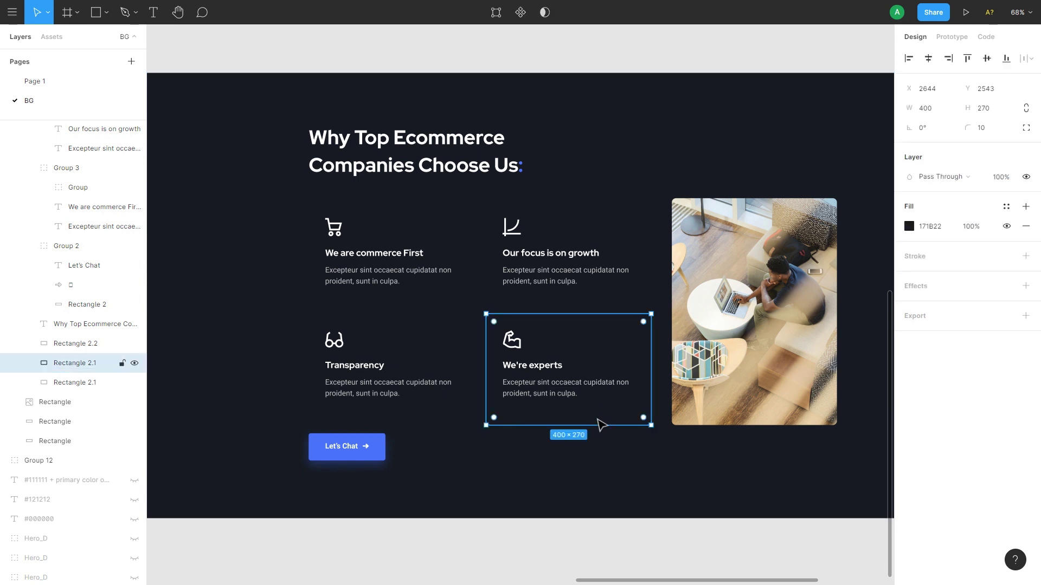
{"action": "key", "text": "Return"}
{"action": "left_click", "coordinate": [971, 227]}
{"action": "type", "text": "5"}
{"action": "key", "text": "Return"}
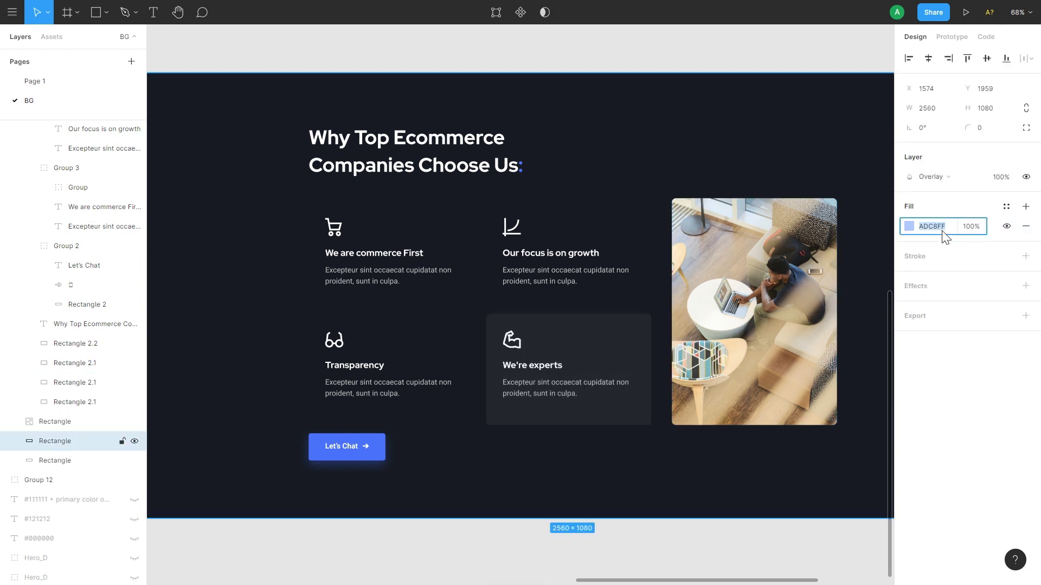
{"action": "key", "text": "Escape"}
Change the We're experts card's fill to black at 50% opacity
{"action": "left_click", "coordinate": [618, 420]}
{"action": "left_click", "coordinate": [939, 226]}
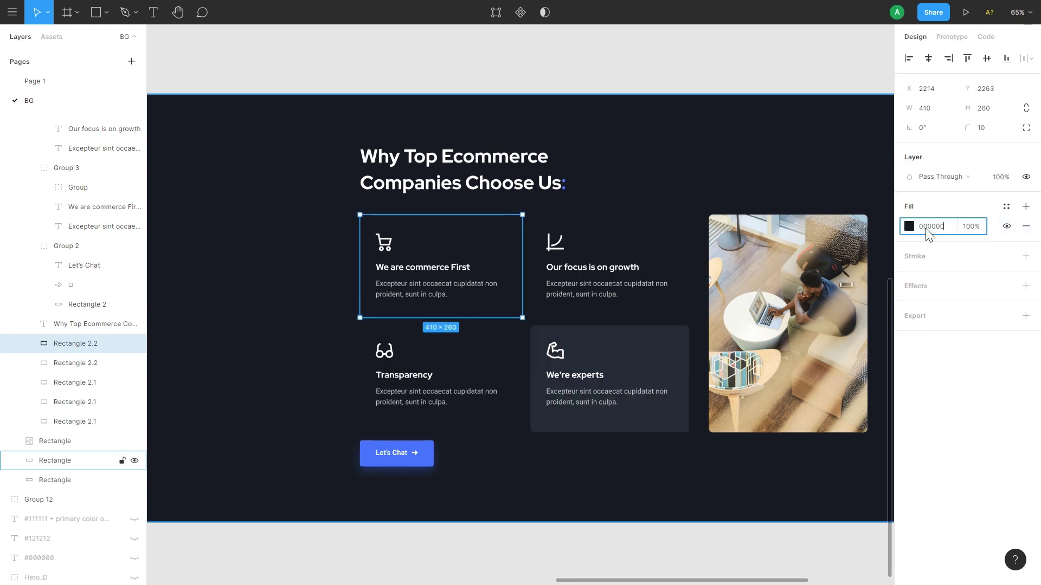
{"action": "left_click", "coordinate": [975, 229]}
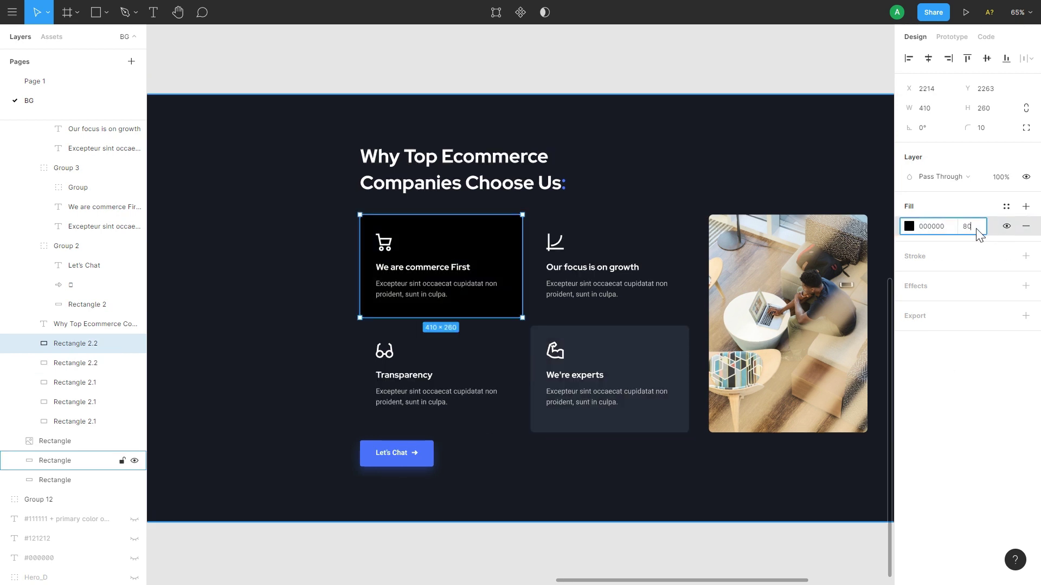
{"action": "key", "text": "Return"}
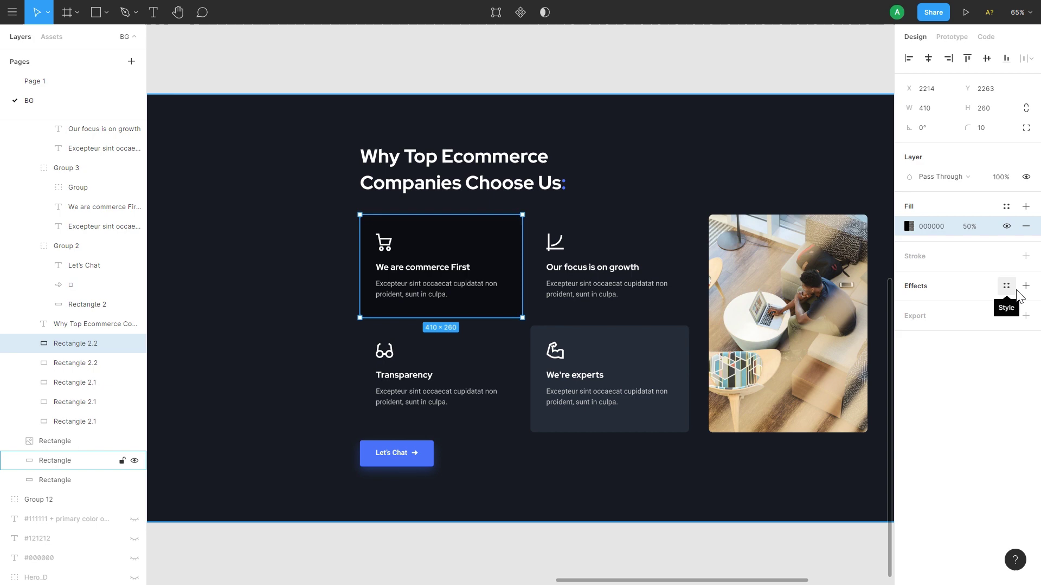
Show the document's effect styles and pan over the dark feature section
{"action": "left_click", "coordinate": [1006, 285]}
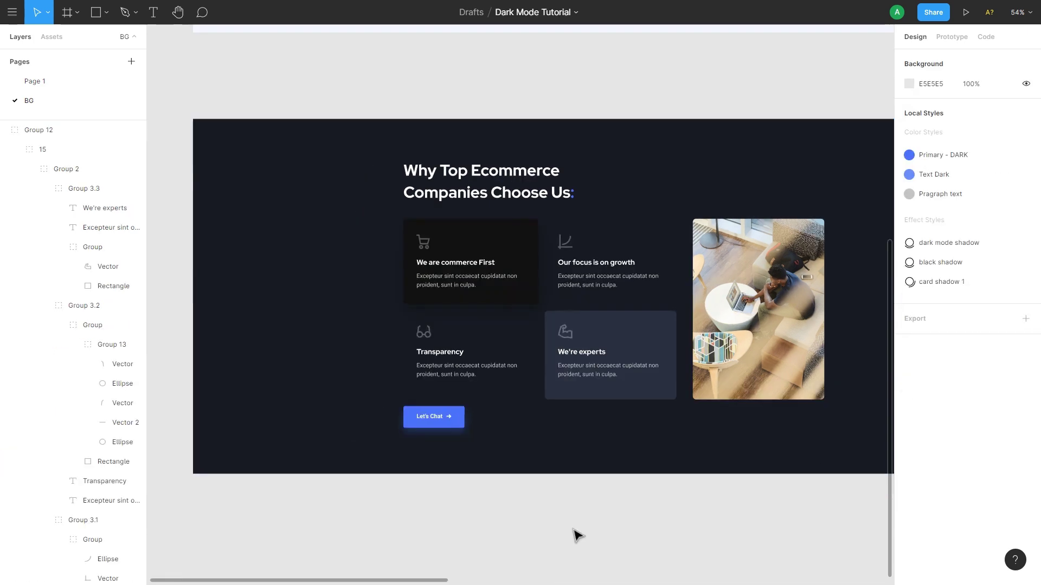
{"action": "left_click_drag", "start_coordinate": [678, 371], "coordinate": [370, 332]}
{"action": "left_click_drag", "start_coordinate": [369, 332], "coordinate": [249, 327]}
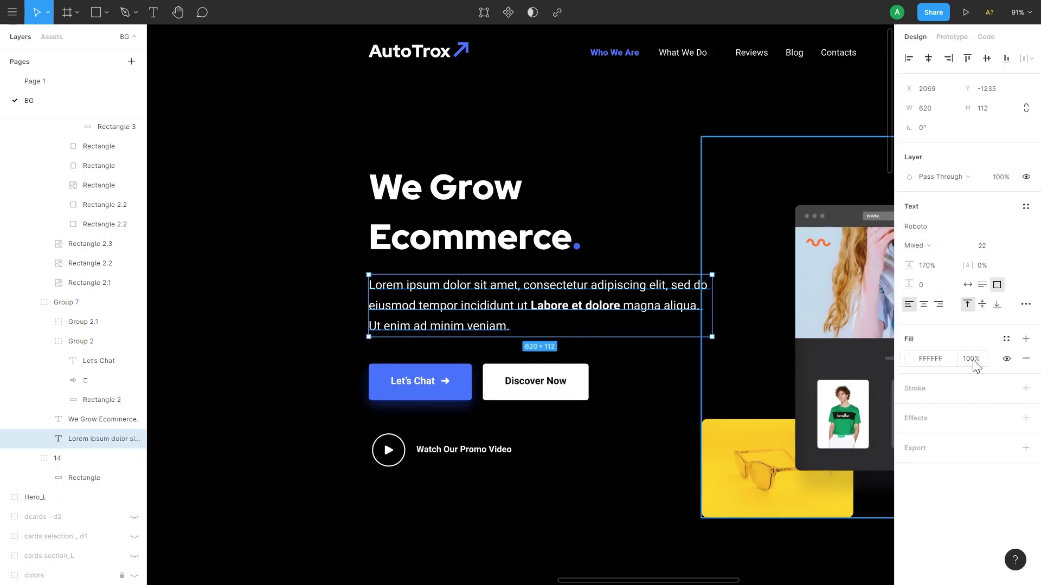
Lower the hero paragraph's fill opacity, trying 80% and 75% before settling on 65%
{"action": "left_click", "coordinate": [973, 360]}
{"action": "type", "text": "80"}
{"action": "key", "text": "Return"}
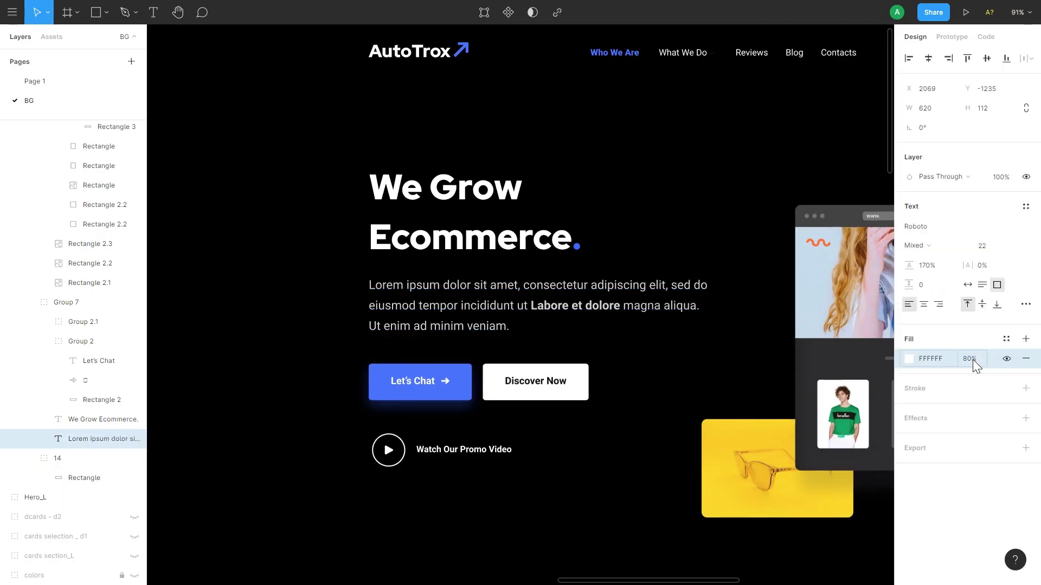
{"action": "left_click", "coordinate": [973, 359]}
{"action": "type", "text": "75"}
{"action": "key", "text": "Return"}
{"action": "left_click", "coordinate": [965, 355]}
{"action": "type", "text": "65"}
{"action": "key", "text": "Return"}
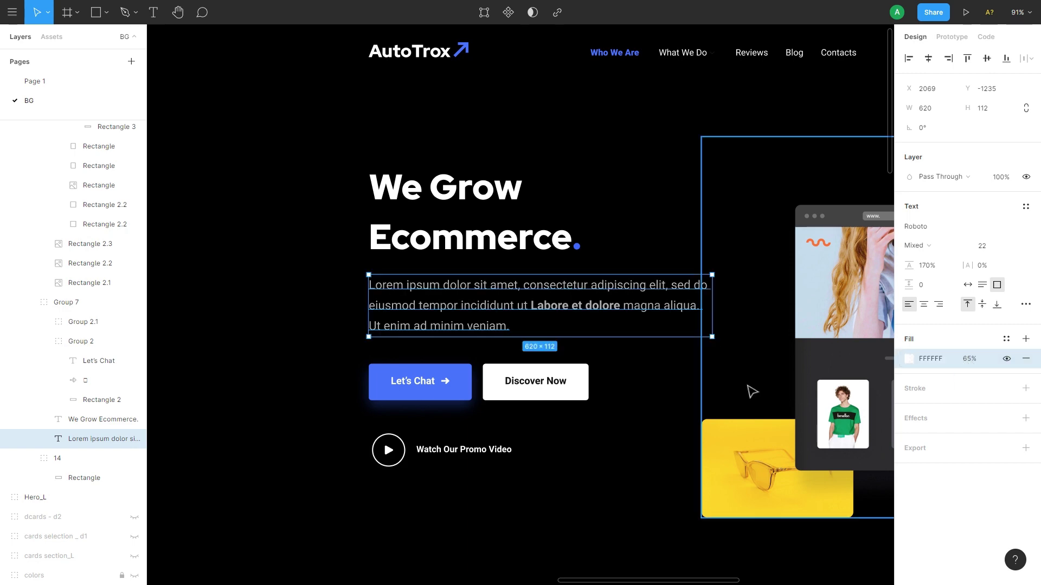
Dim the blog card excerpt text by lowering its white fill opacity
{"action": "left_click", "coordinate": [654, 450]}
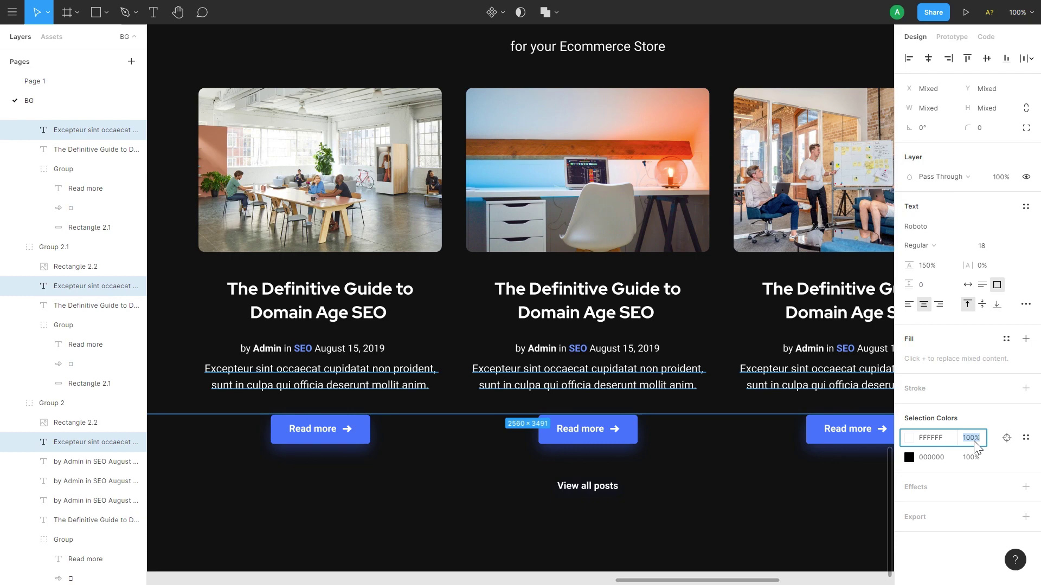
{"action": "key", "text": "Return"}
{"action": "key", "text": "Tab"}
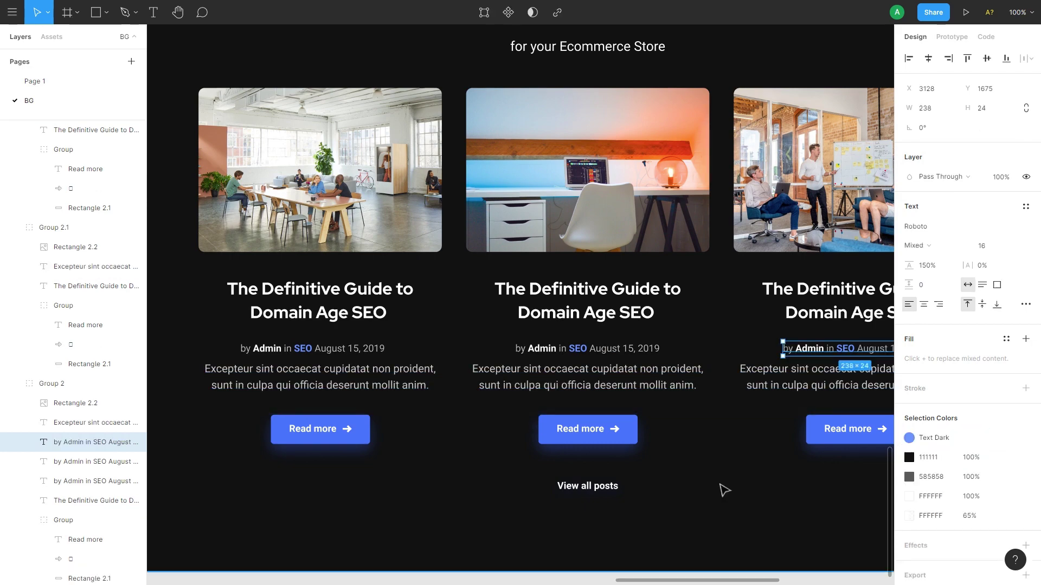
{"action": "scroll", "coordinate": [588, 393], "scroll_direction": "down", "scroll_amount": 4}
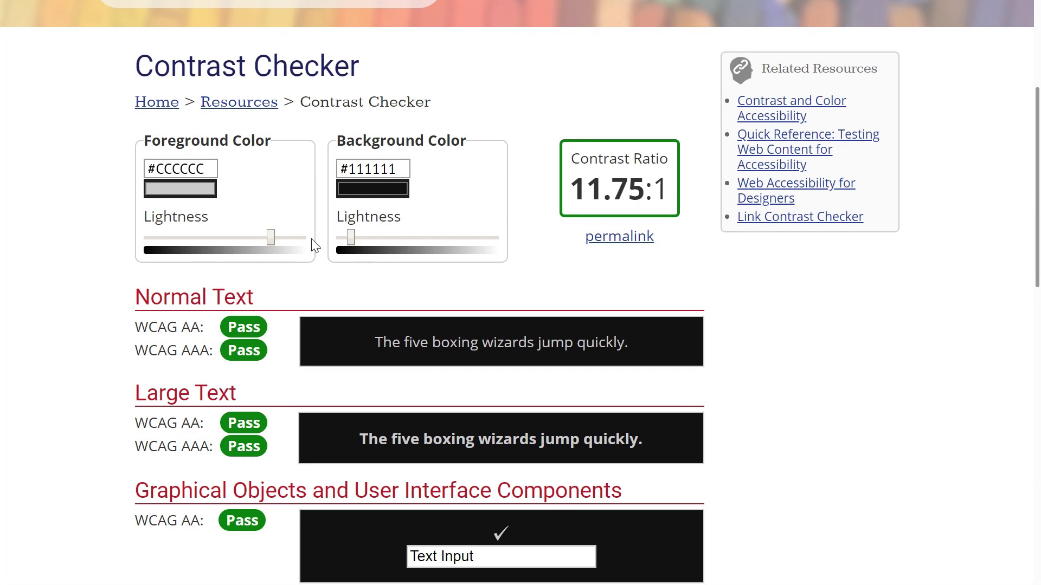
Darken the foreground grey to #BABABA for 9.72:1 contrast, then view the Let's Chat button samples
{"action": "mouse_move", "coordinate": [270, 238]}
{"action": "left_mouse_down"}
{"action": "mouse_move", "coordinate": [258, 242]}
{"action": "mouse_move", "coordinate": [298, 237]}
{"action": "mouse_move", "coordinate": [256, 239]}
{"action": "left_mouse_up"}
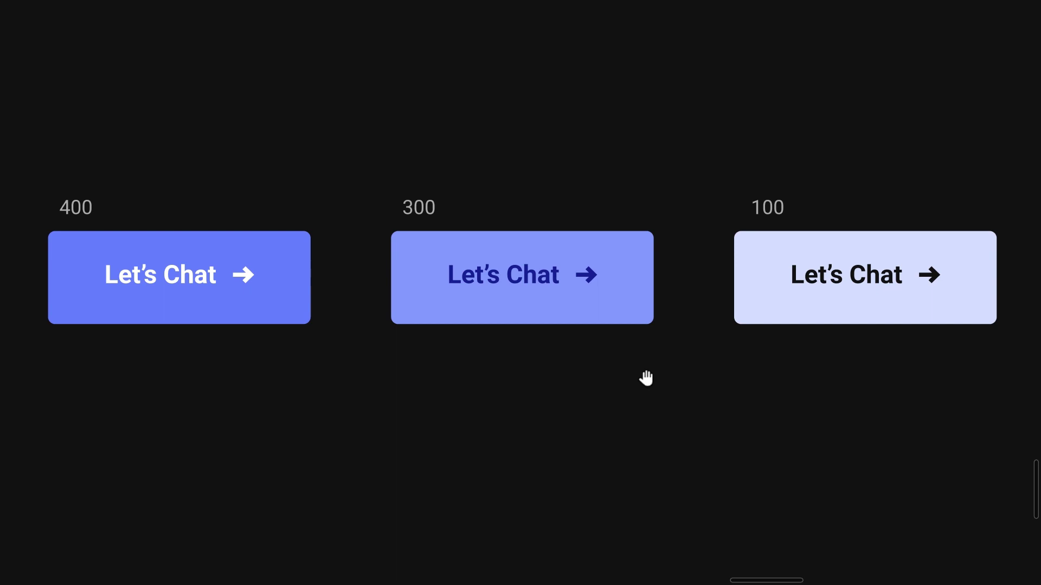
{"action": "left_click_drag", "start_coordinate": [646, 378], "coordinate": [659, 395]}
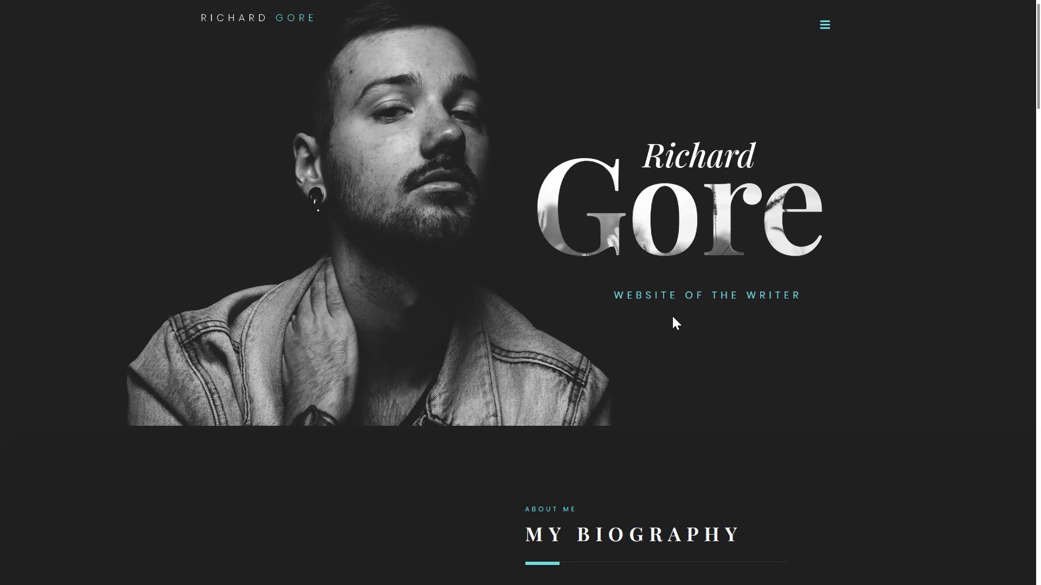
Scroll the Richard Gore site from its portrait hero past My Biography to My Bestsellers
{"action": "scroll", "coordinate": [672, 317], "scroll_direction": "down", "scroll_amount": 5}
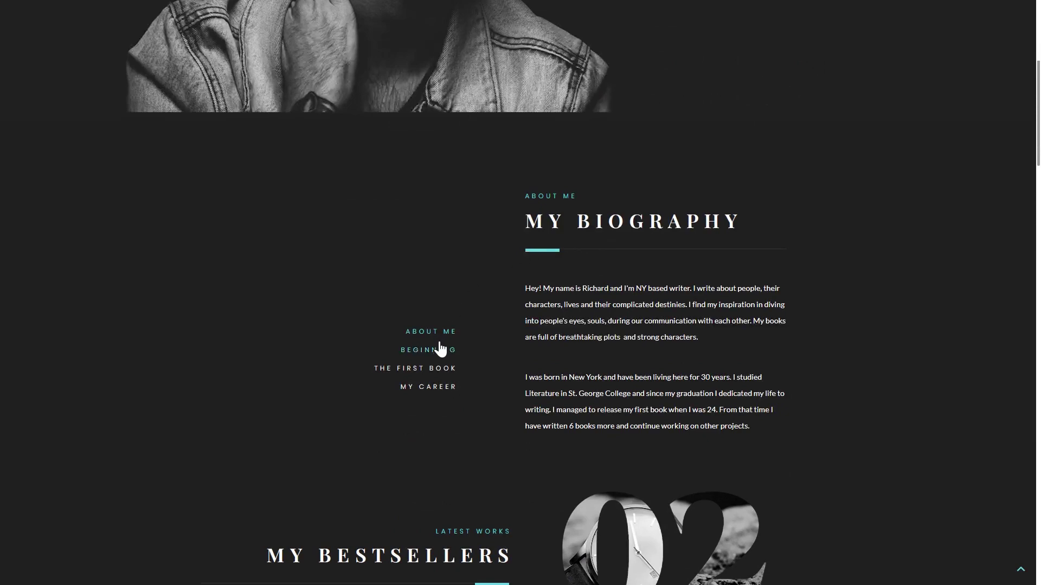
{"action": "scroll", "coordinate": [497, 374], "scroll_direction": "down", "scroll_amount": 5}
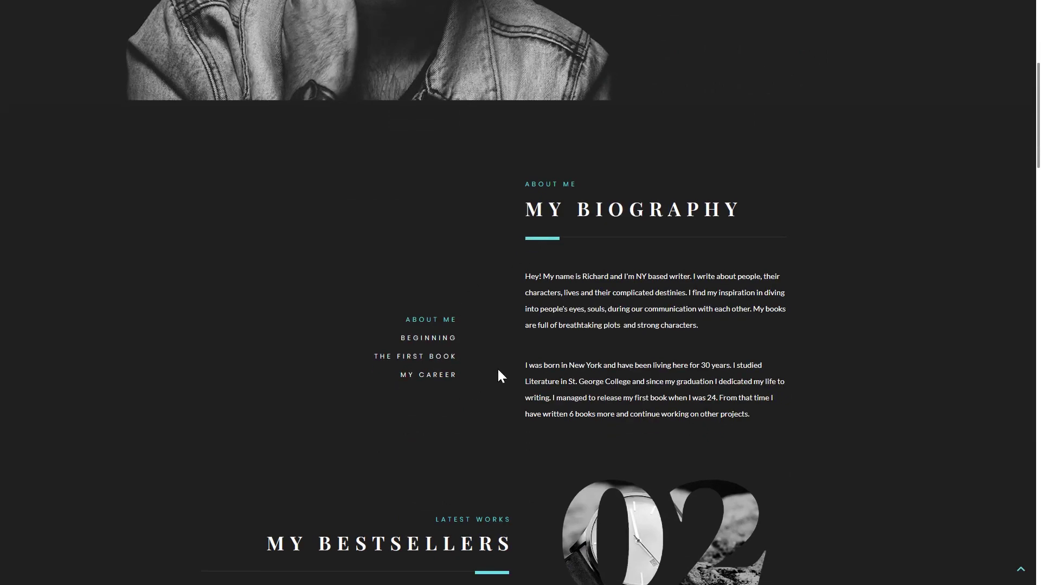
{"action": "scroll", "coordinate": [397, 282], "scroll_direction": "down", "scroll_amount": 2}
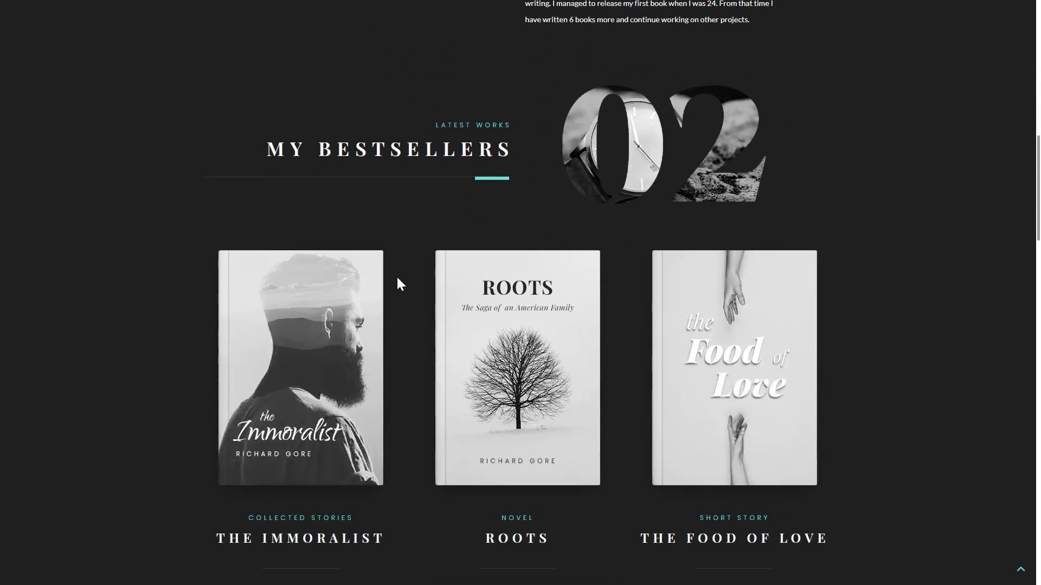
{"action": "scroll", "coordinate": [397, 281], "scroll_direction": "down", "scroll_amount": 3}
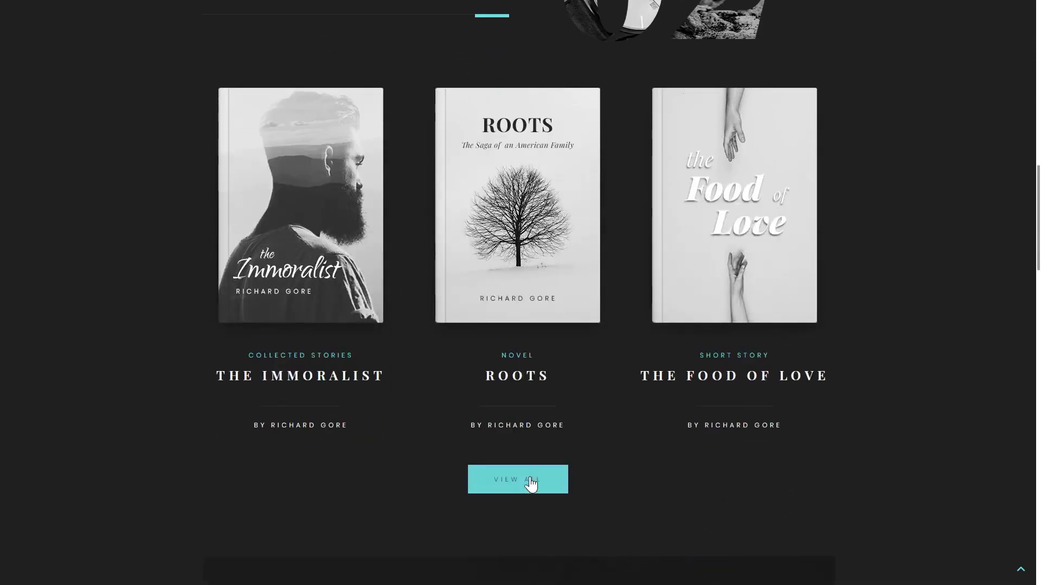
{"action": "scroll", "coordinate": [681, 444], "scroll_direction": "down", "scroll_amount": 6}
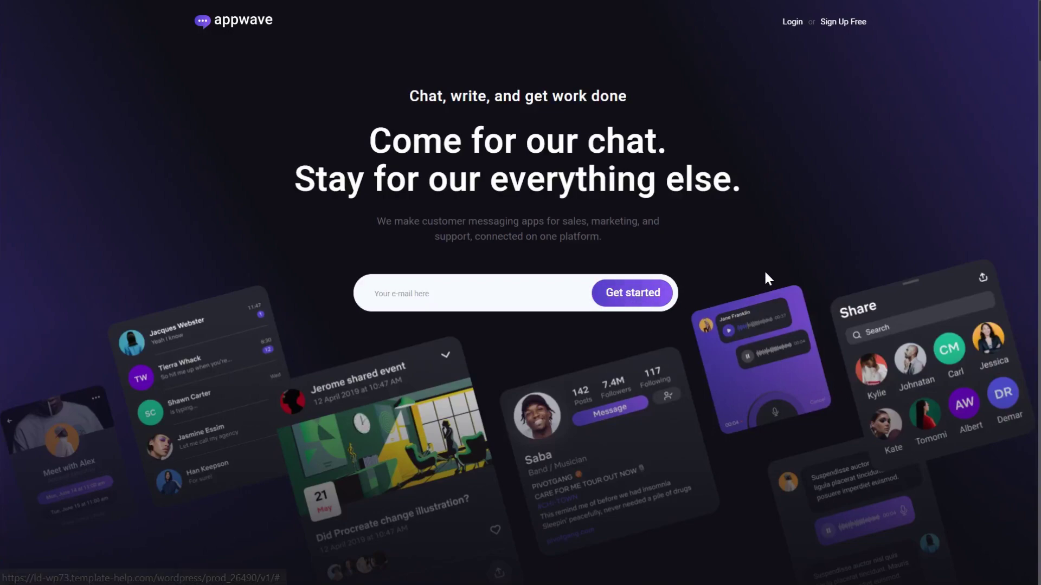
Scroll through the dark appwave page and the Spektive site below its Design is the solution hero
{"action": "scroll", "coordinate": [764, 271], "scroll_direction": "down", "scroll_amount": 10}
{"action": "scroll", "coordinate": [768, 277], "scroll_direction": "down", "scroll_amount": 2}
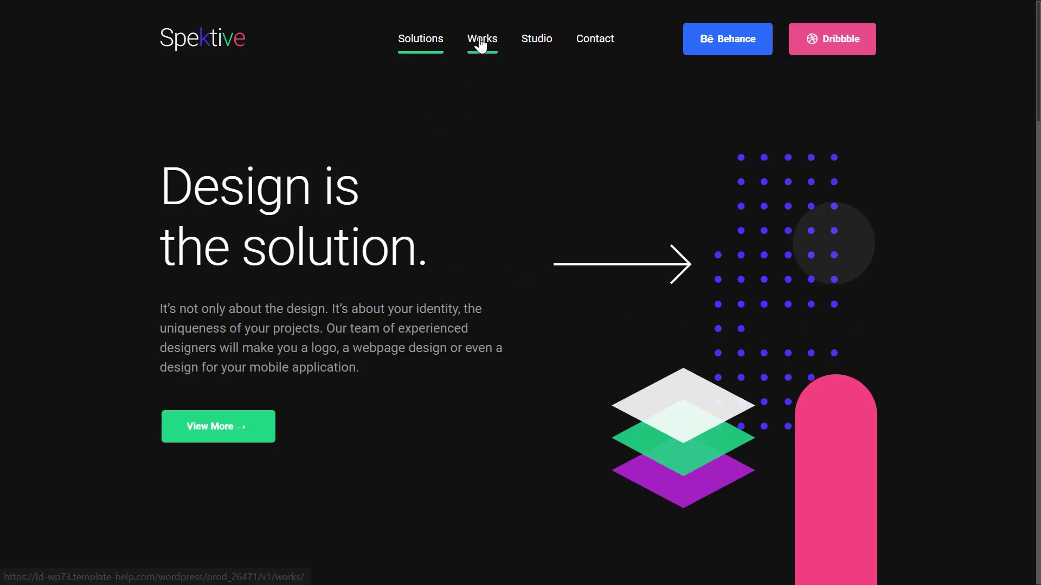
{"action": "scroll", "coordinate": [552, 358], "scroll_direction": "down", "scroll_amount": 10}
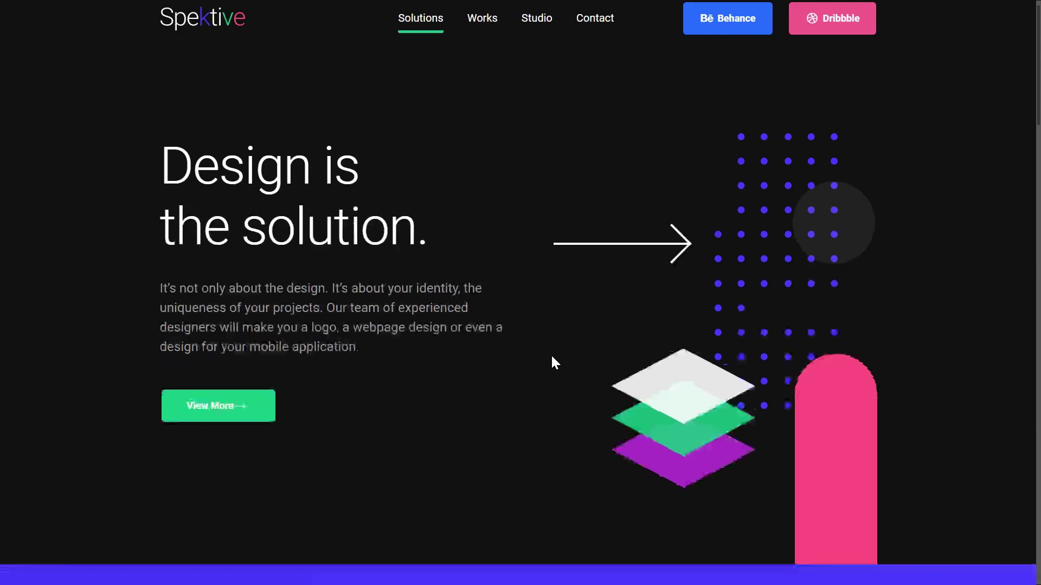
{"action": "scroll", "coordinate": [553, 353], "scroll_direction": "down", "scroll_amount": 14}
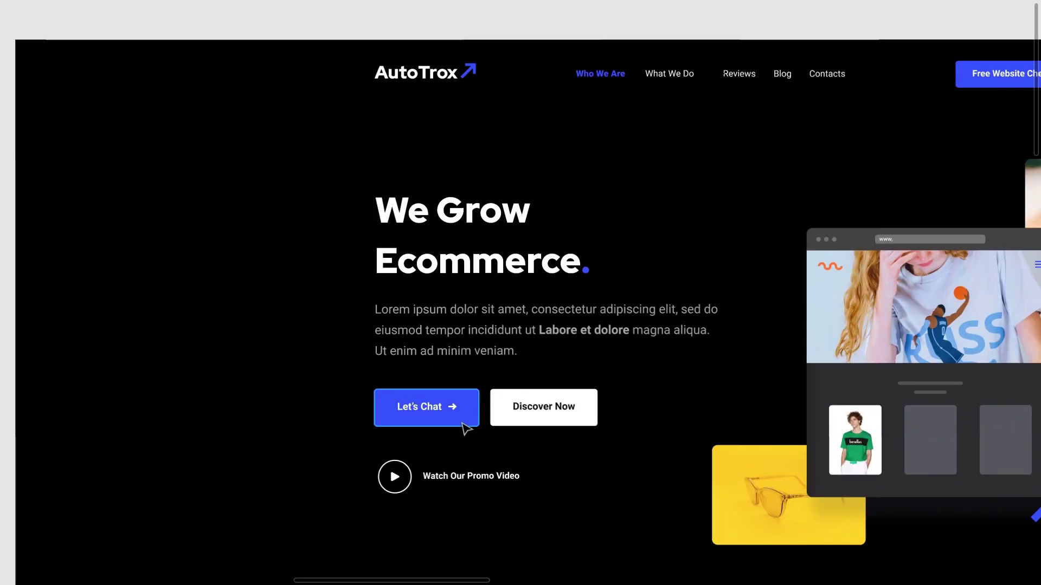
Paste #2C4BFF as the foreground and lighten it to #5770FF, reaching 4.64:1 on #111111
{"action": "scroll", "coordinate": [552, 368], "scroll_direction": "down", "scroll_amount": 1}
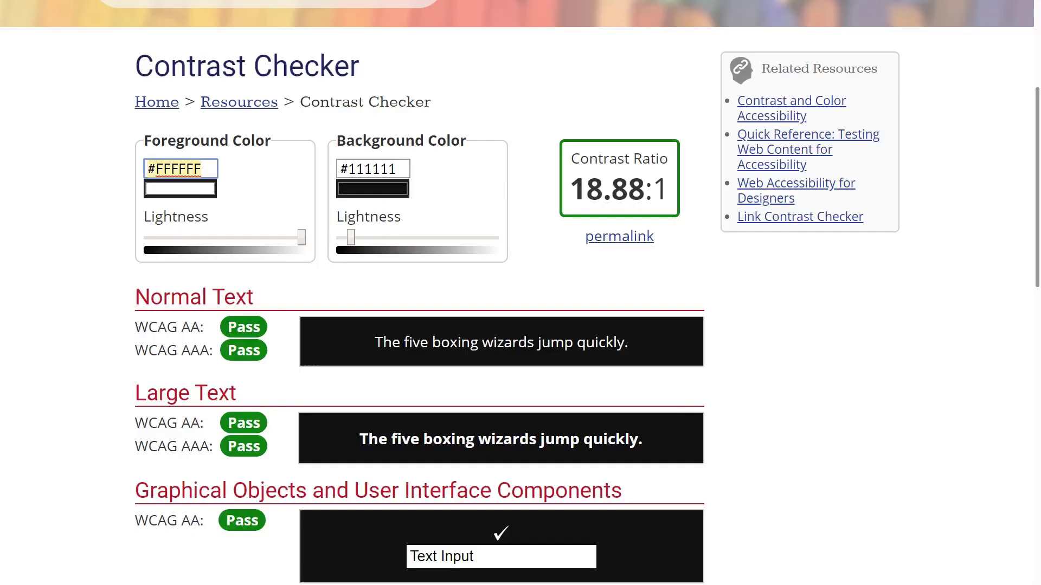
{"action": "type", "text": "#2C4BFF"}
{"action": "scroll", "coordinate": [273, 318], "scroll_direction": "down", "scroll_amount": 1}
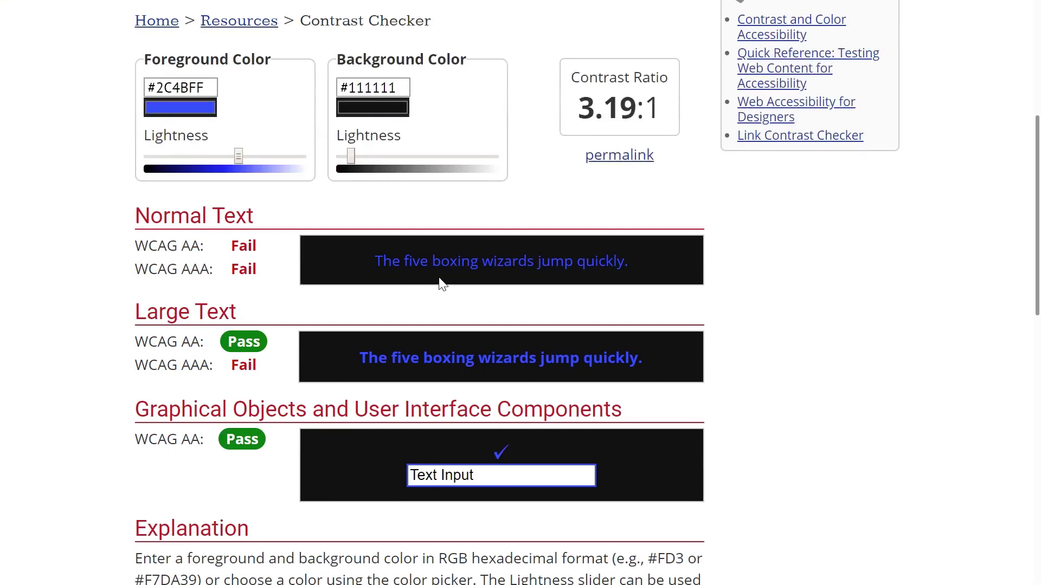
{"action": "scroll", "coordinate": [679, 161], "scroll_direction": "up", "scroll_amount": 1}
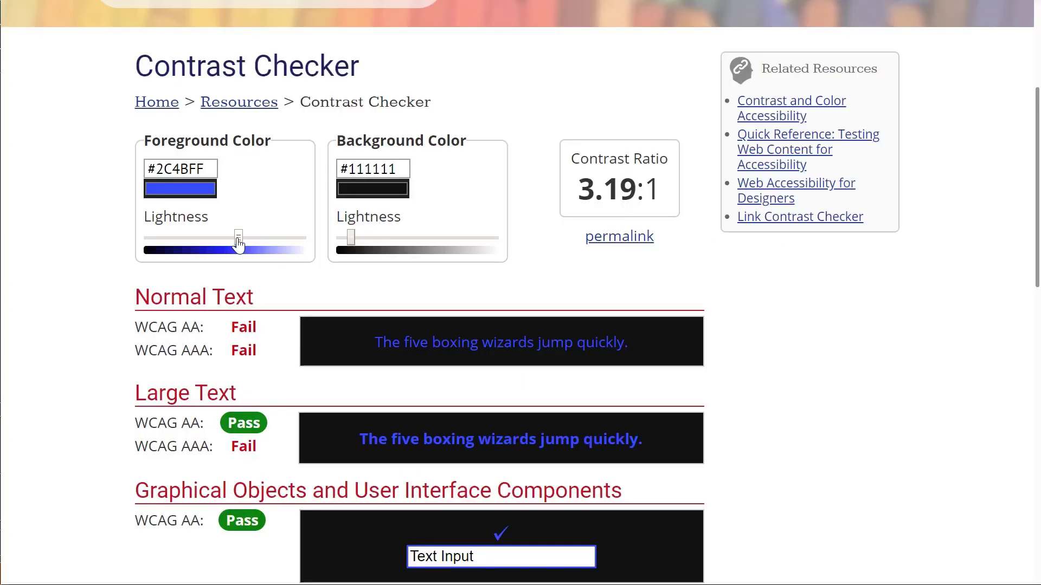
{"action": "mouse_move", "coordinate": [238, 243]}
{"action": "left_mouse_down"}
{"action": "mouse_move", "coordinate": [270, 250]}
{"action": "mouse_move", "coordinate": [251, 250]}
{"action": "left_mouse_up"}
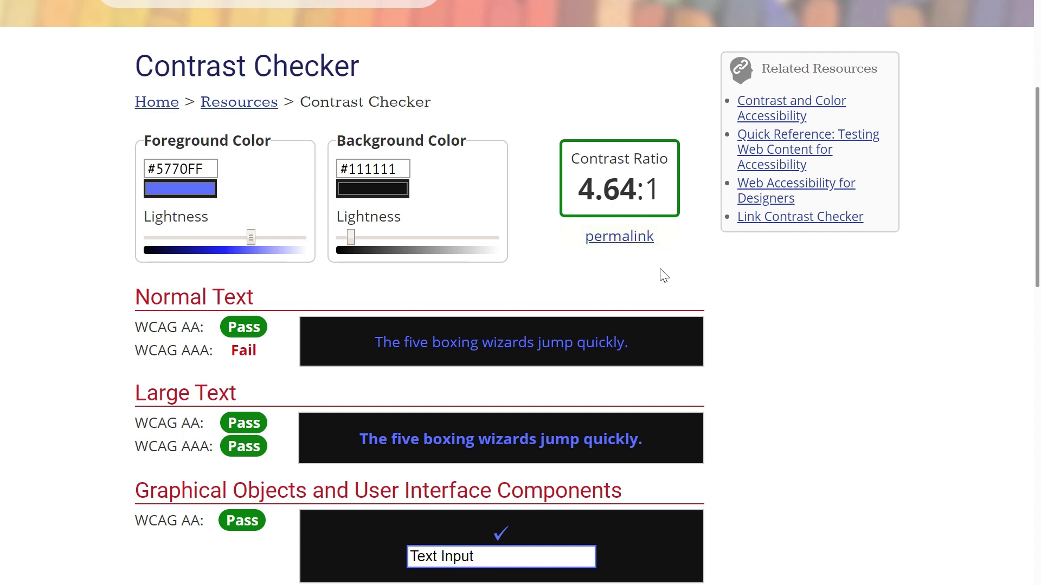
{"action": "scroll", "coordinate": [744, 266], "scroll_direction": "down", "scroll_amount": 3}
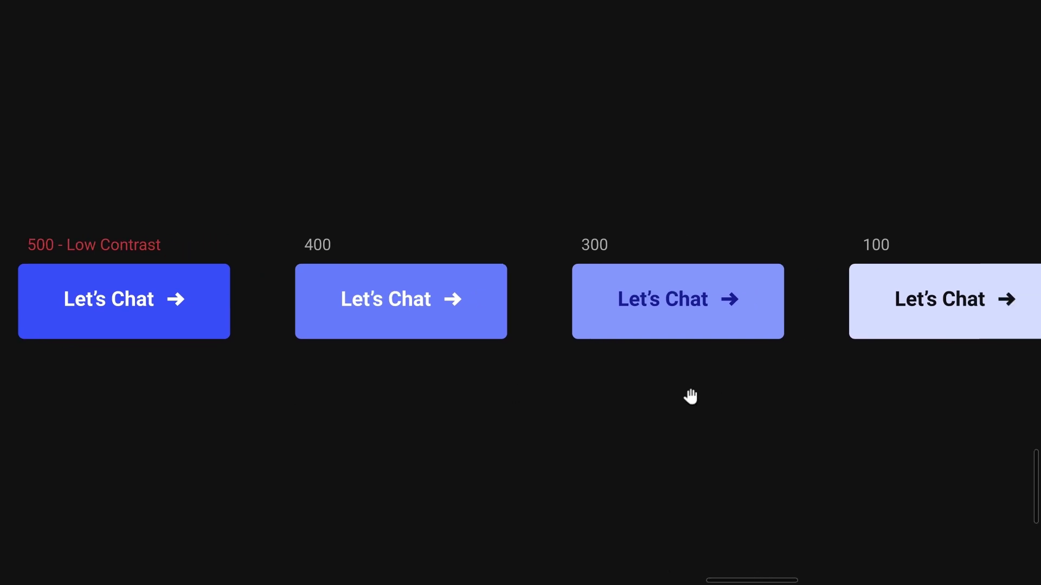
{"action": "left_click_drag", "start_coordinate": [547, 389], "coordinate": [537, 389]}
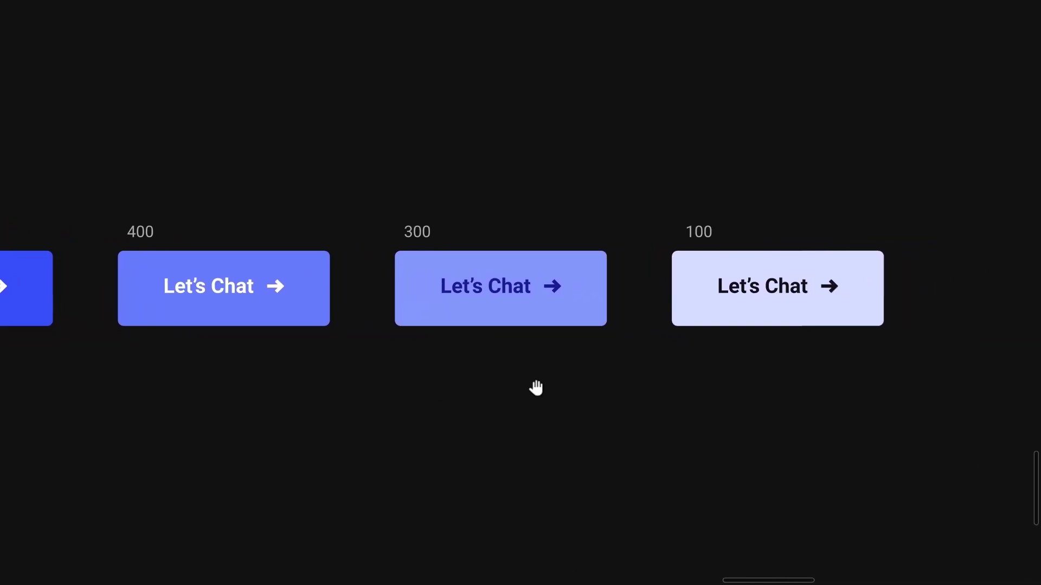
{"action": "left_click_drag", "start_coordinate": [536, 388], "coordinate": [562, 389]}
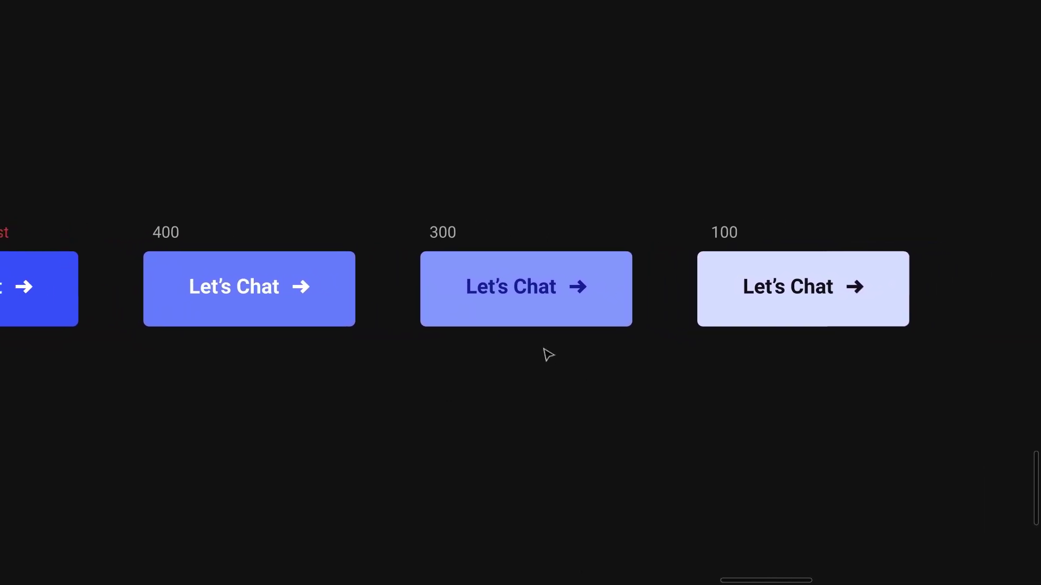
{"action": "scroll", "coordinate": [547, 347], "scroll_direction": "up", "scroll_amount": 3}
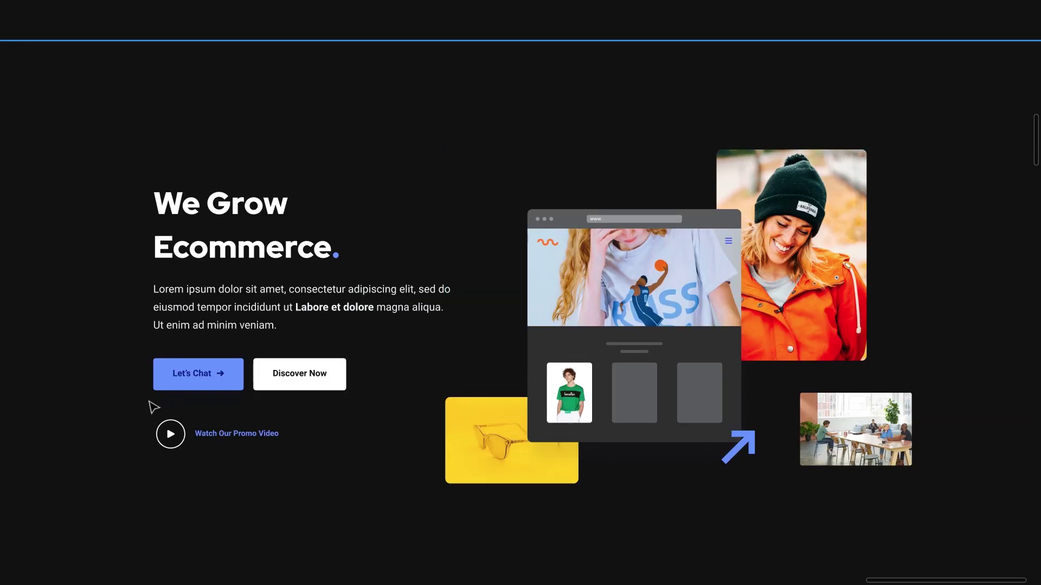
{"action": "scroll", "coordinate": [154, 406], "scroll_direction": "up", "scroll_amount": 5}
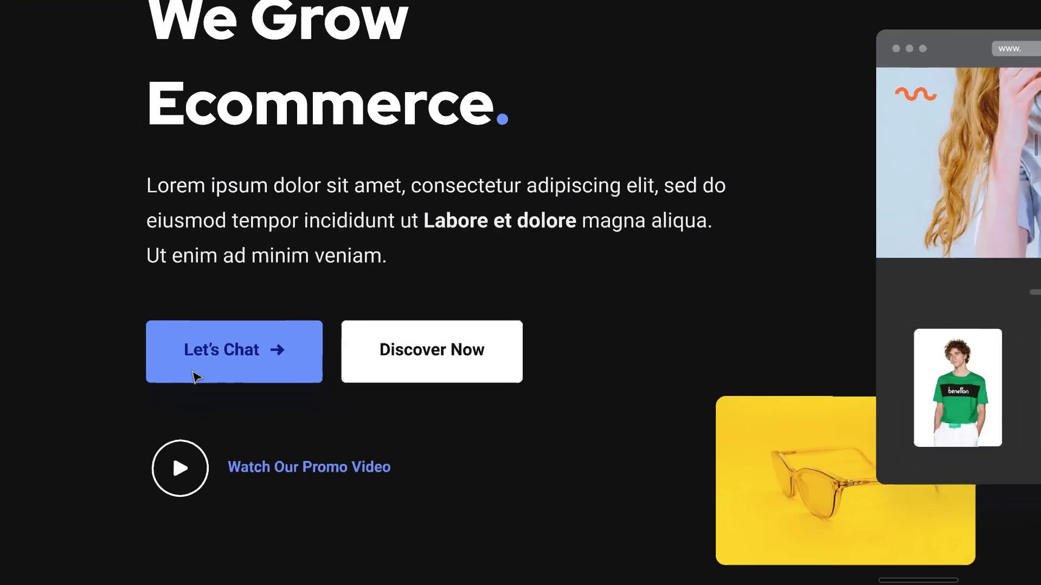
{"action": "scroll", "coordinate": [197, 378], "scroll_direction": "down", "scroll_amount": 5}
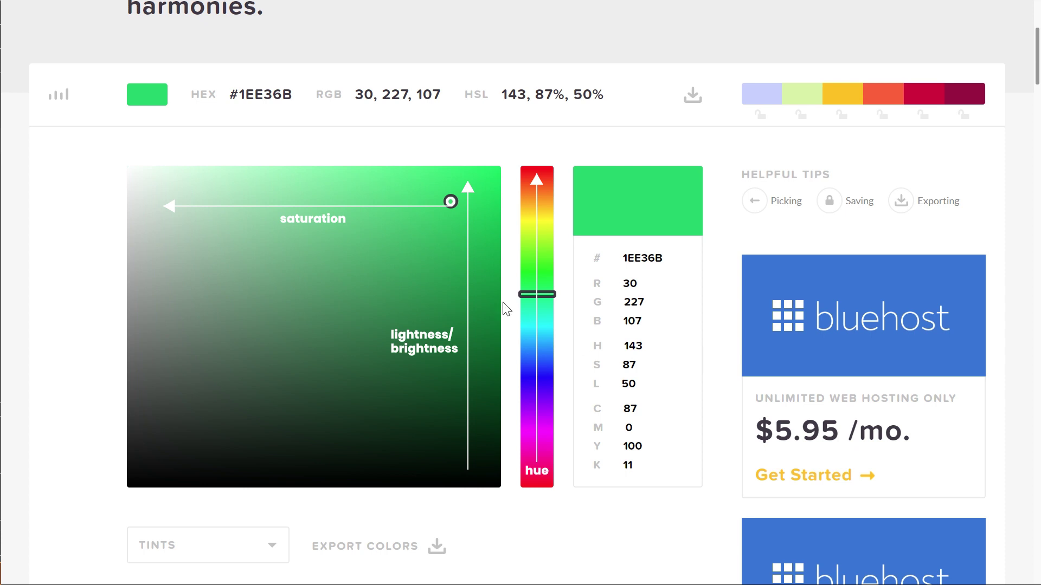
Brighten the picked green from #1EE36B to #42FF8C (HSL 143, 74%, 63%)
{"action": "left_click_drag", "start_coordinate": [451, 201], "coordinate": [405, 145]}
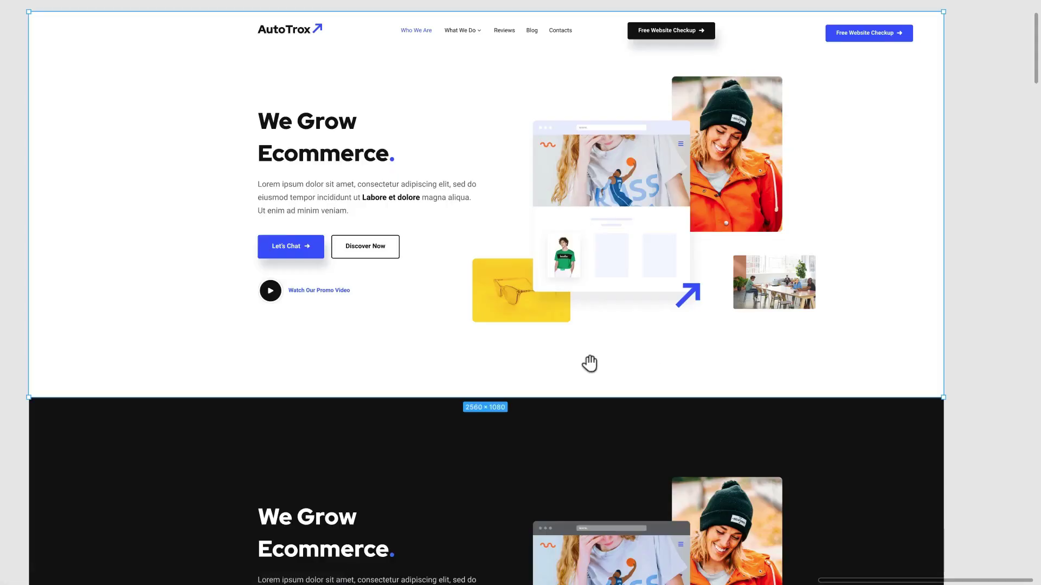
Apply the 'dark mode shadow' effect style to the Let's Chat button's Rectangle 2 for a blue glow
{"action": "scroll", "coordinate": [591, 363], "scroll_direction": "down", "scroll_amount": 3}
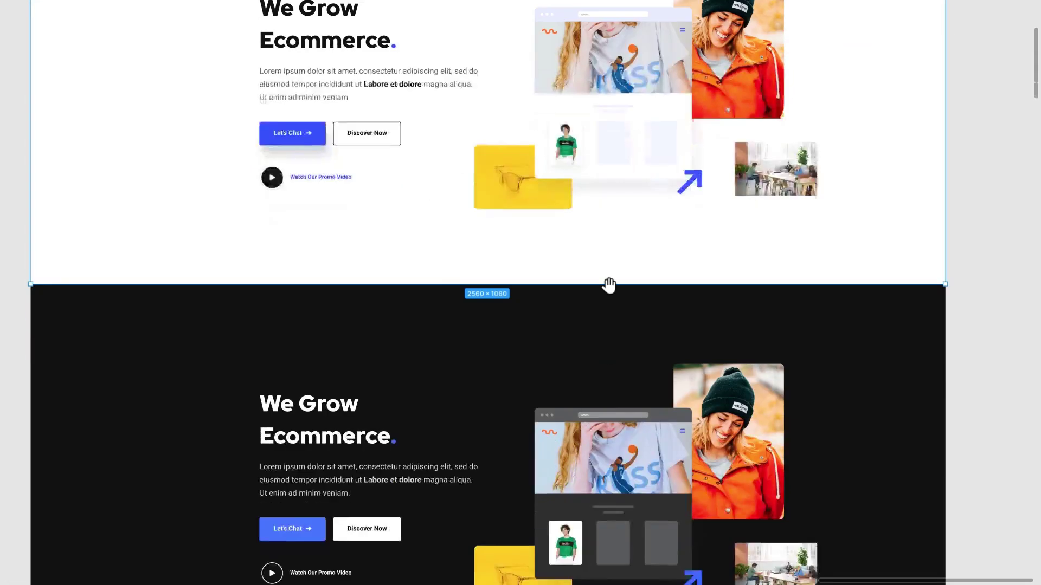
{"action": "scroll", "coordinate": [609, 286], "scroll_direction": "down", "scroll_amount": 5}
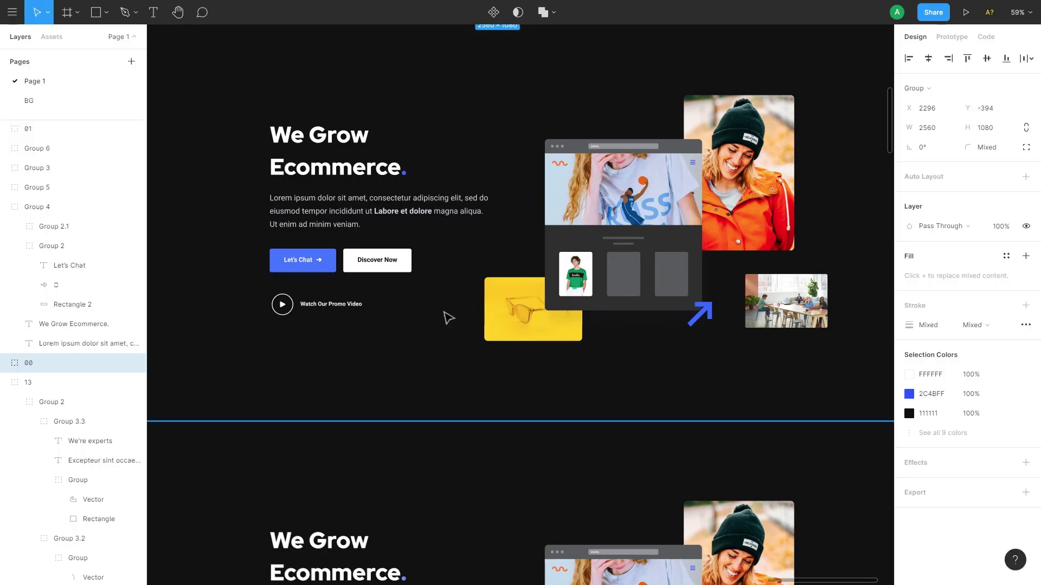
{"action": "left_click", "coordinate": [304, 263], "text": "ctrl"}
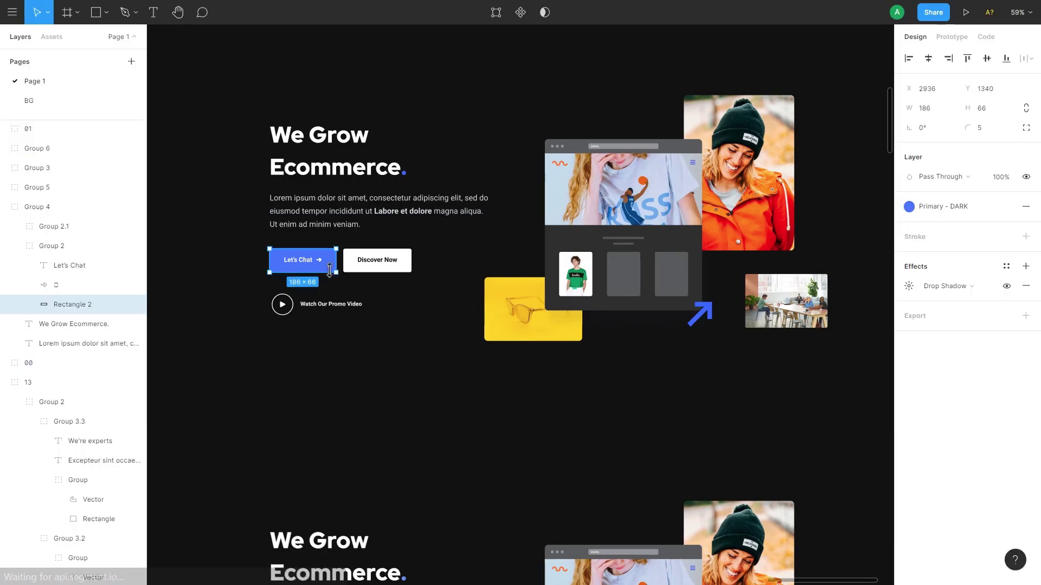
{"action": "left_click", "coordinate": [1006, 267]}
{"action": "left_click", "coordinate": [959, 310]}
{"action": "scroll", "coordinate": [265, 344], "scroll_direction": "up", "scroll_amount": 3}
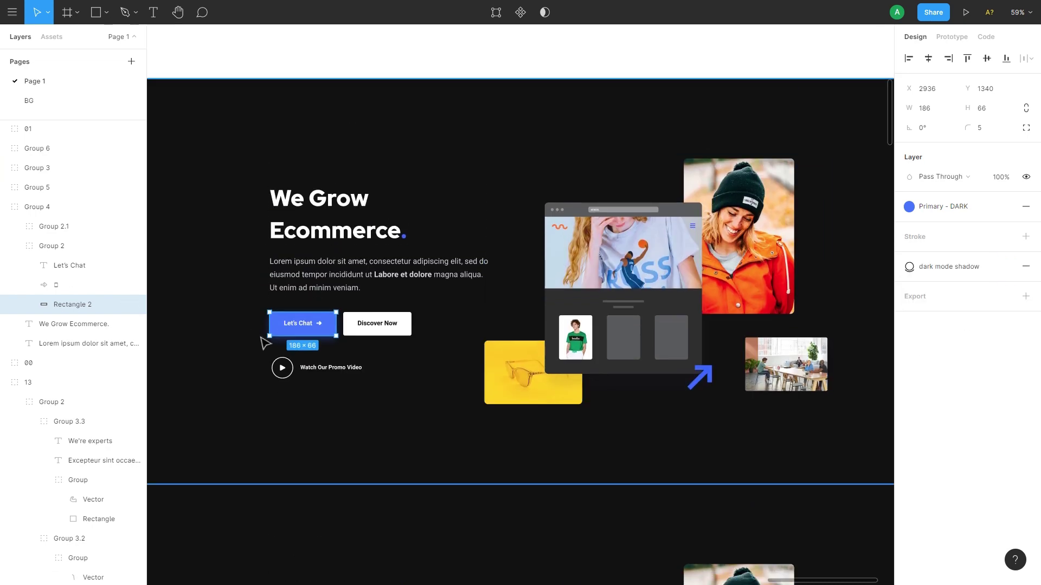
{"action": "scroll", "coordinate": [265, 343], "scroll_direction": "up", "scroll_amount": 5}
{"action": "left_click", "coordinate": [591, 439]}
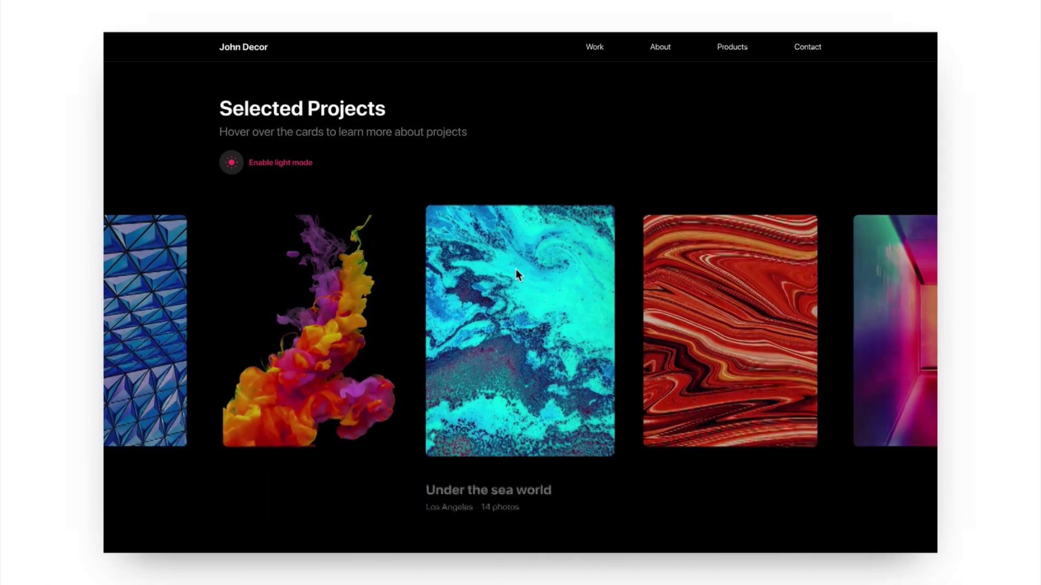
{"action": "mouse_move", "coordinate": [718, 285]}
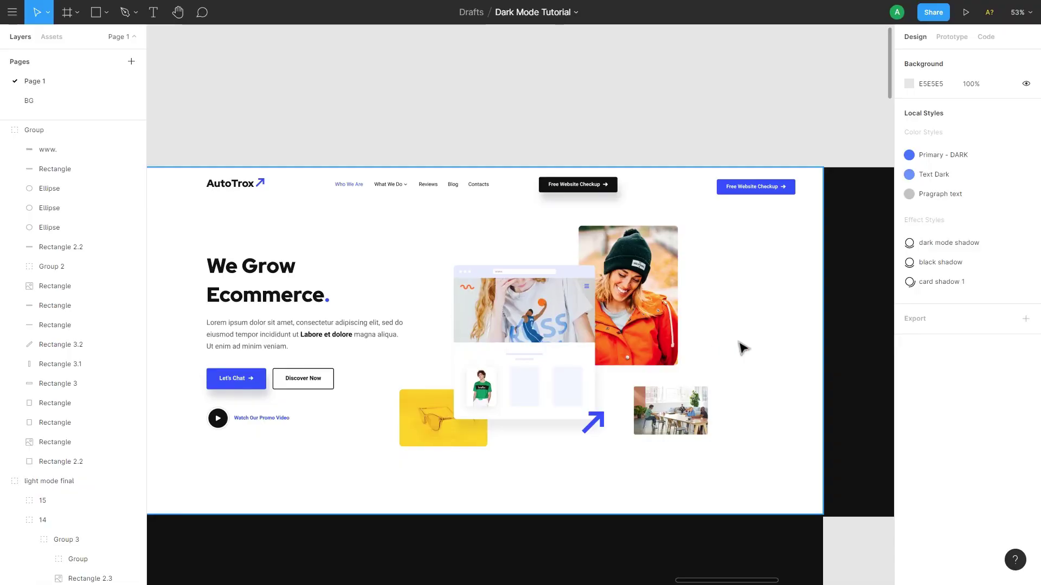
Duplicate the mockup's background rectangle and give it a FFFFFF fill at 10% opacity
{"action": "left_click", "coordinate": [742, 347]}
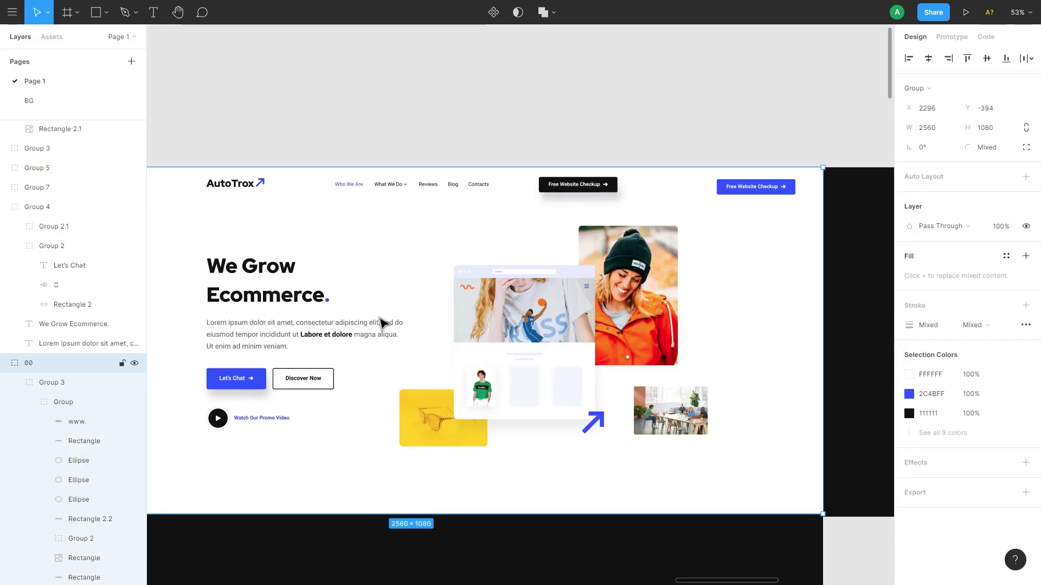
{"action": "scroll", "coordinate": [442, 330], "scroll_direction": "right", "scroll_amount": 10}
{"action": "left_click", "coordinate": [564, 325]}
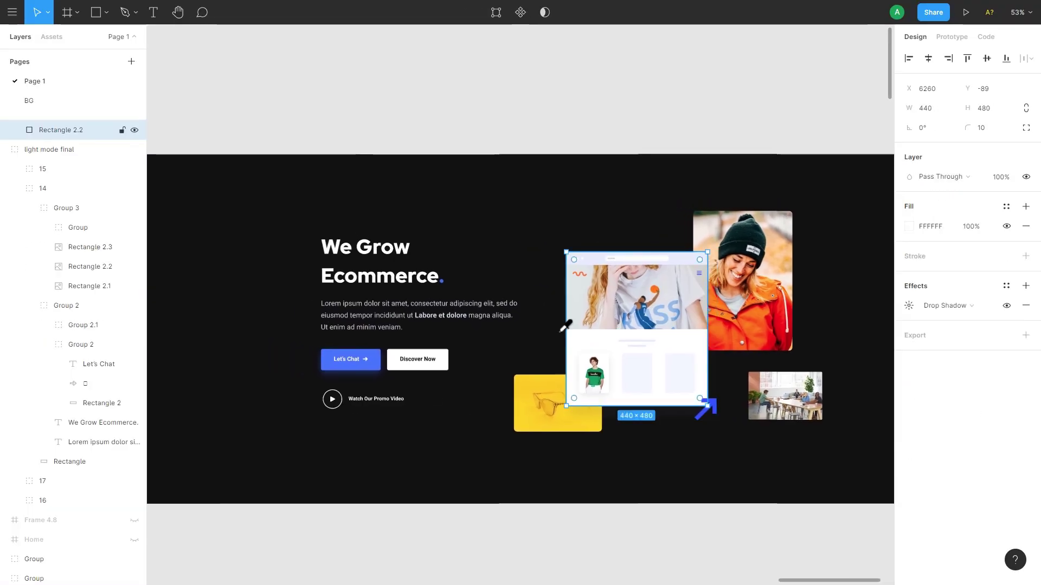
{"action": "scroll", "coordinate": [422, 350], "scroll_direction": "up", "scroll_amount": 3}
{"action": "key", "text": "ctrl+d"}
{"action": "left_click", "coordinate": [929, 227]}
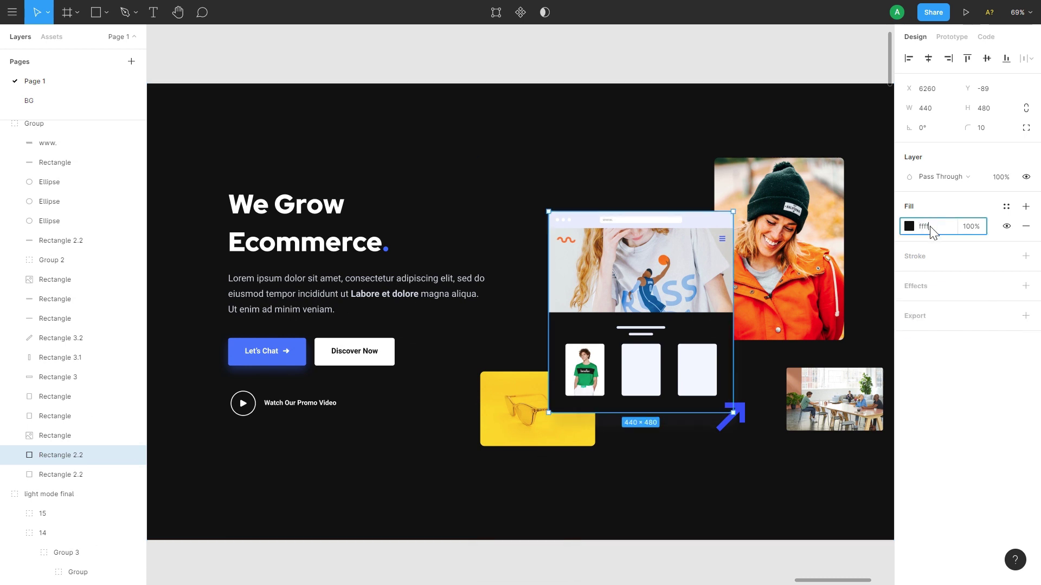
{"action": "type", "text": "FFFFFF"}
{"action": "key", "text": "Return"}
{"action": "left_click", "coordinate": [970, 226]}
{"action": "type", "text": "10"}
{"action": "key", "text": "Return"}
Set the mockup's line and card rectangles to a shared colour at 10% opacity
{"action": "left_click", "coordinate": [55, 396]}
{"action": "left_click", "coordinate": [54, 416], "text": "shift"}
{"action": "left_click", "coordinate": [55, 299], "text": "shift"}
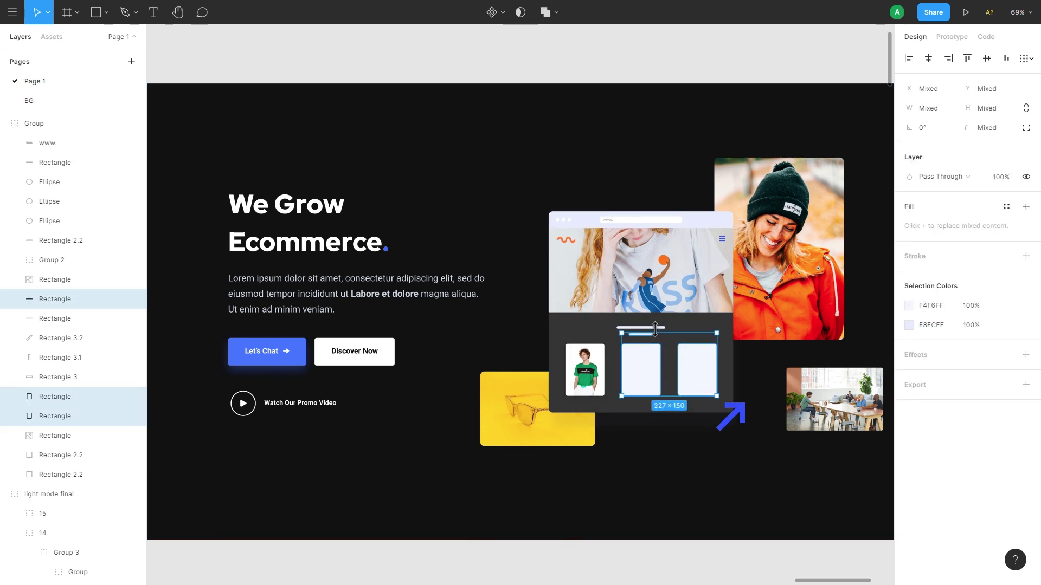
{"action": "left_click", "coordinate": [55, 318], "text": "shift"}
{"action": "left_click", "coordinate": [970, 307]}
{"action": "type", "text": "10"}
{"action": "key", "text": "Return"}
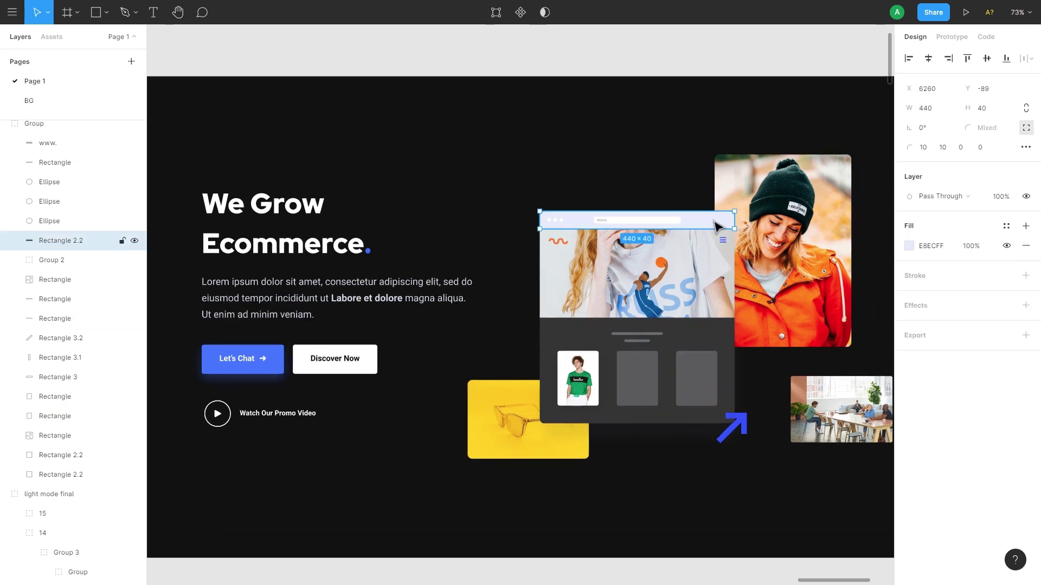
Dim the fill of the address bar and window dots, then fit the Home frame and deselect
{"action": "left_click", "coordinate": [596, 220]}
{"action": "left_click", "coordinate": [640, 220]}
{"action": "scroll", "coordinate": [584, 215], "scroll_direction": "up", "scroll_amount": 5}
{"action": "left_click", "coordinate": [564, 219], "text": "shift"}
{"action": "scroll", "coordinate": [545, 231], "scroll_direction": "down", "scroll_amount": 2}
{"action": "left_click", "coordinate": [970, 226]}
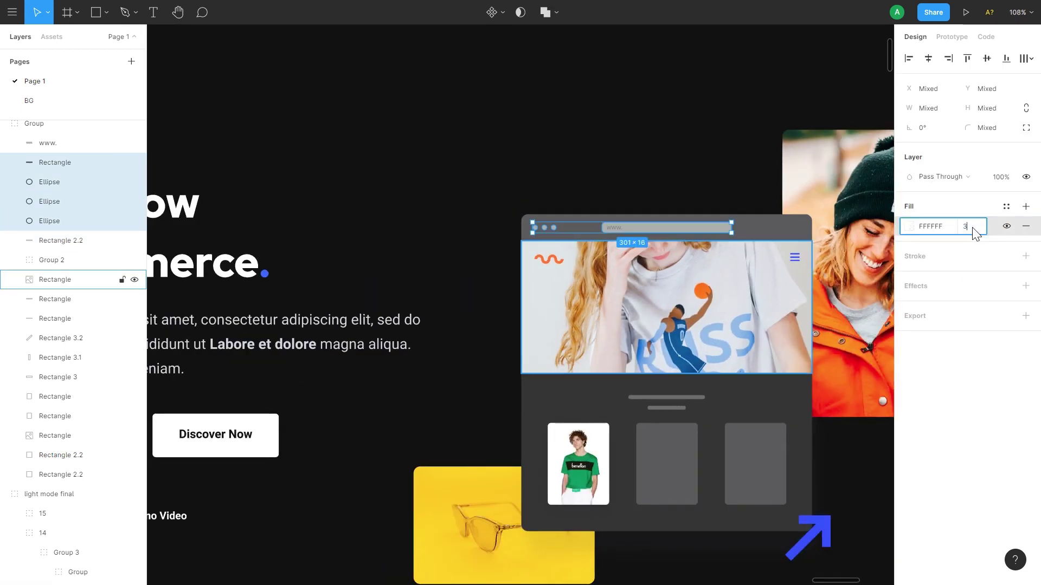
{"action": "key", "text": "shift+Tab"}
{"action": "key", "text": "Escape"}
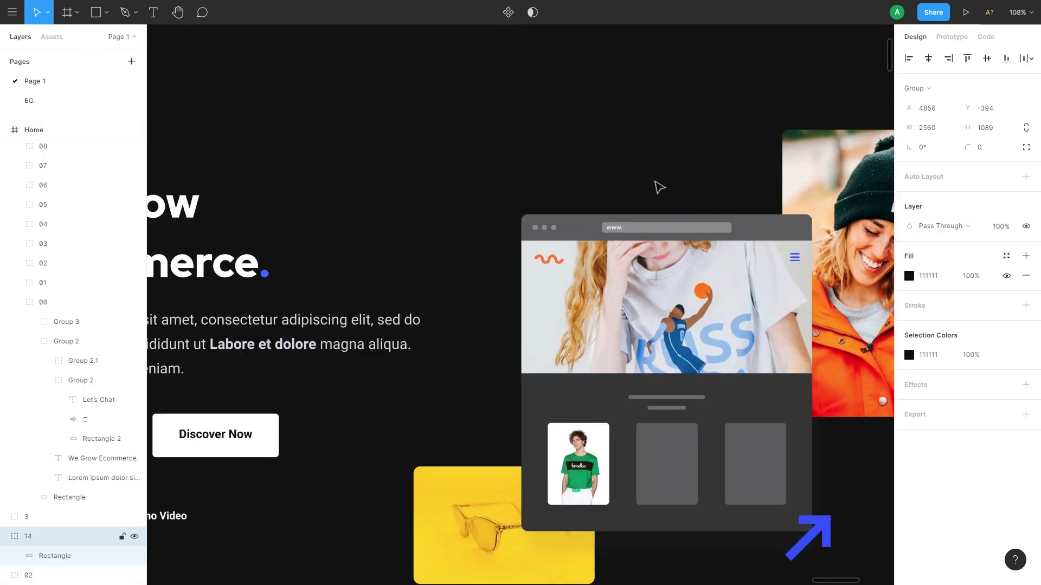
{"action": "key", "text": "shift+2"}
{"action": "key", "text": "Escape"}
Boost the mockup photo's contrast, saturation and highlights and deepen its shadows
{"action": "left_click", "coordinate": [688, 274]}
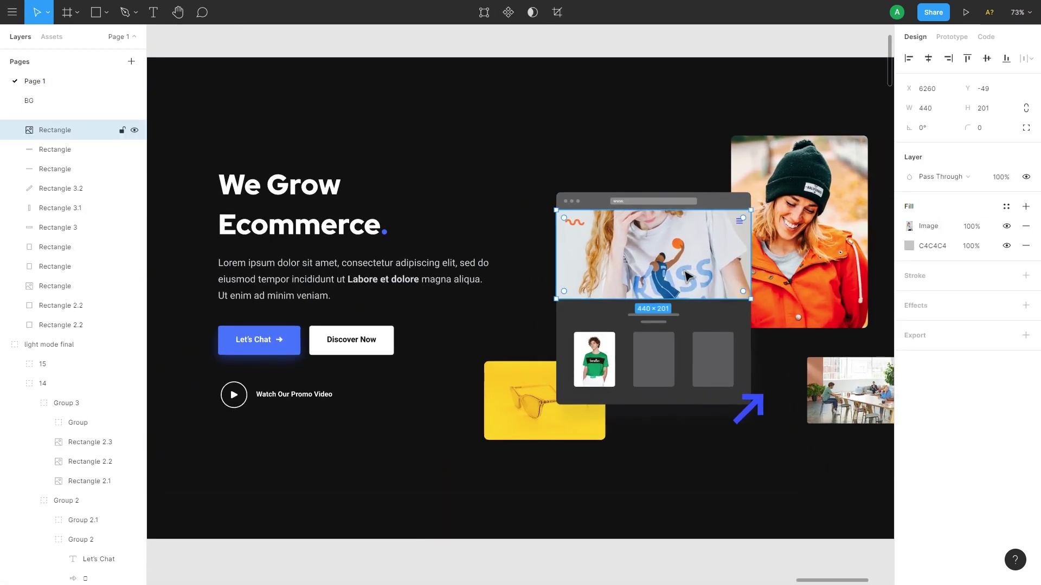
{"action": "left_click", "coordinate": [911, 226]}
{"action": "left_click_drag", "start_coordinate": [850, 396], "coordinate": [857, 396]}
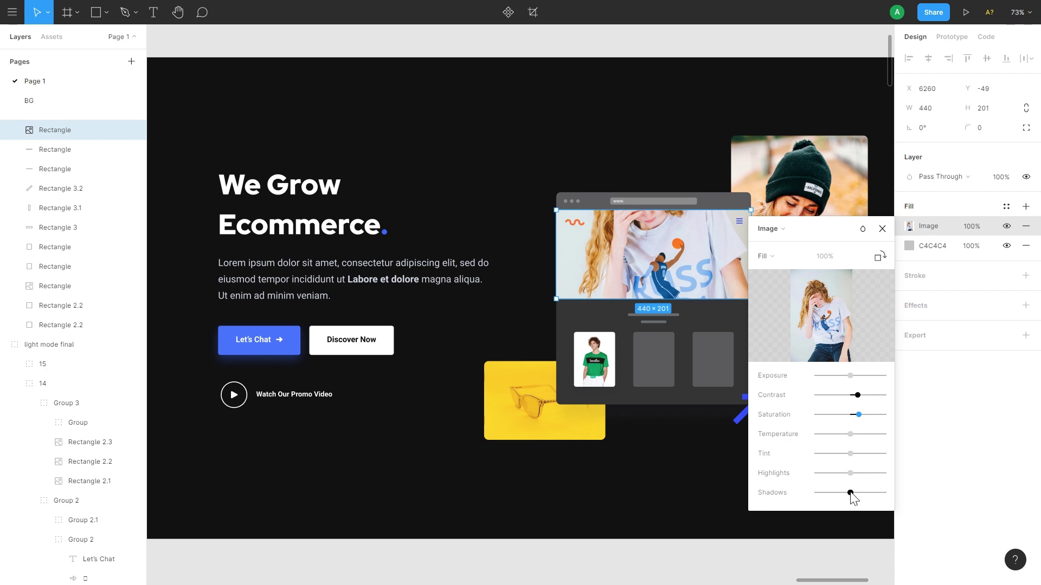
{"action": "left_click", "coordinate": [851, 473]}
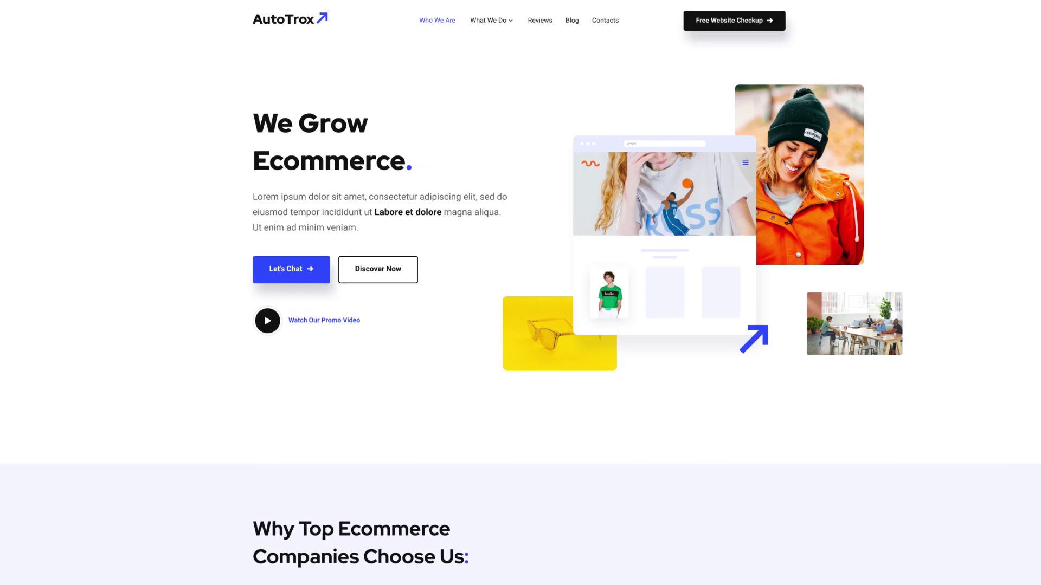
Scroll the presented landing page down and back up through its light and dark themes
{"action": "scroll", "coordinate": [521, 293], "scroll_direction": "down", "scroll_amount": 10}
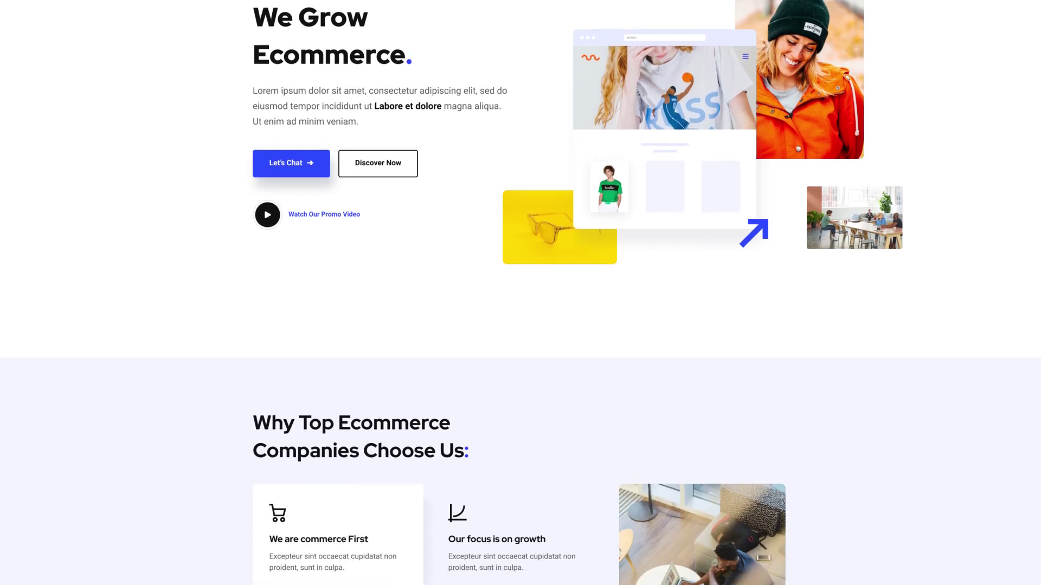
{"action": "scroll", "coordinate": [521, 293], "scroll_direction": "down", "scroll_amount": 5}
{"action": "scroll", "coordinate": [520, 293], "scroll_direction": "up", "scroll_amount": 9}
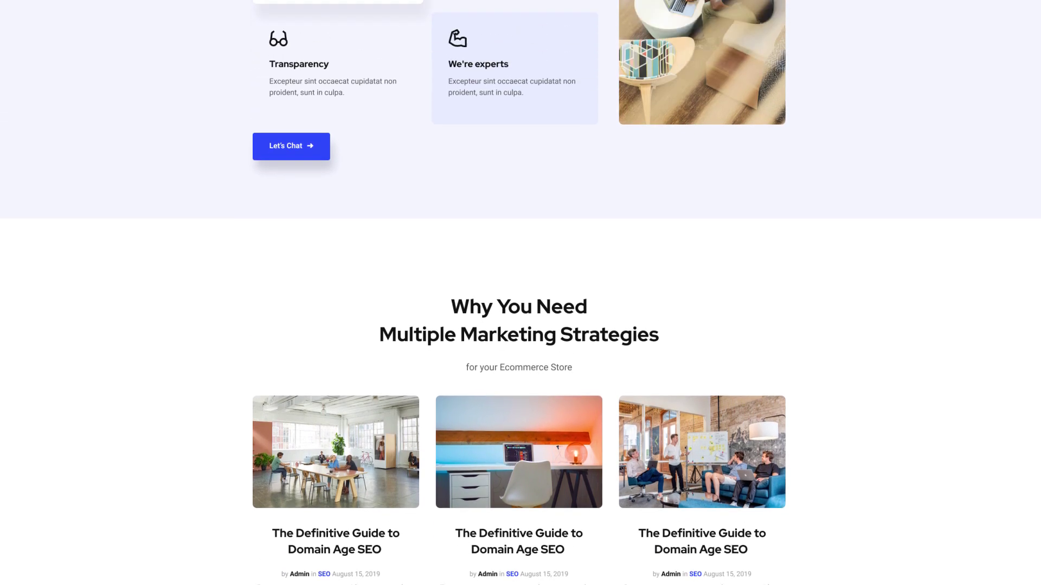
{"action": "scroll", "coordinate": [520, 293], "scroll_direction": "up", "scroll_amount": 5}
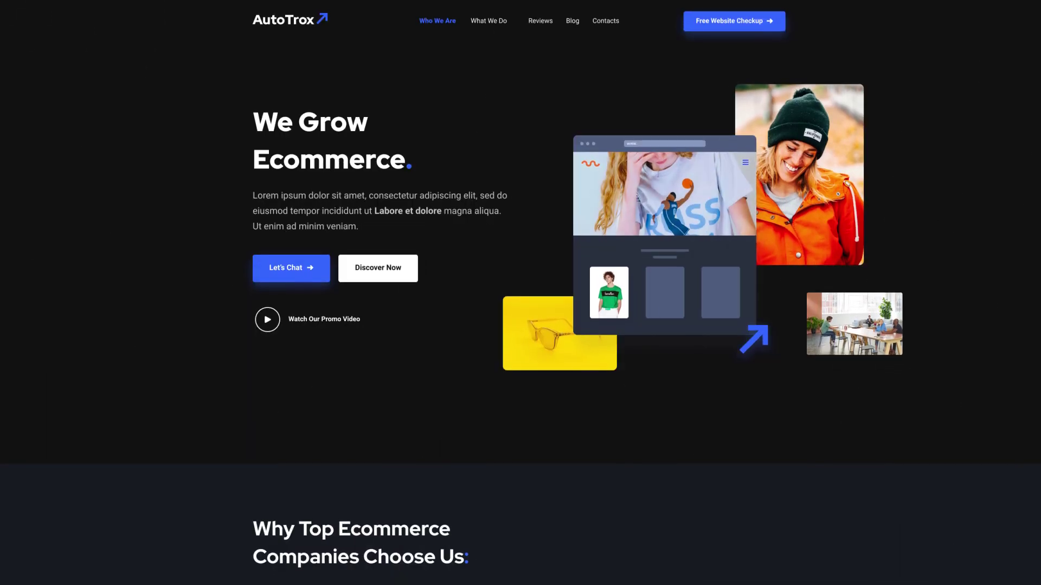
{"action": "scroll", "coordinate": [520, 293], "scroll_direction": "down", "scroll_amount": 2}
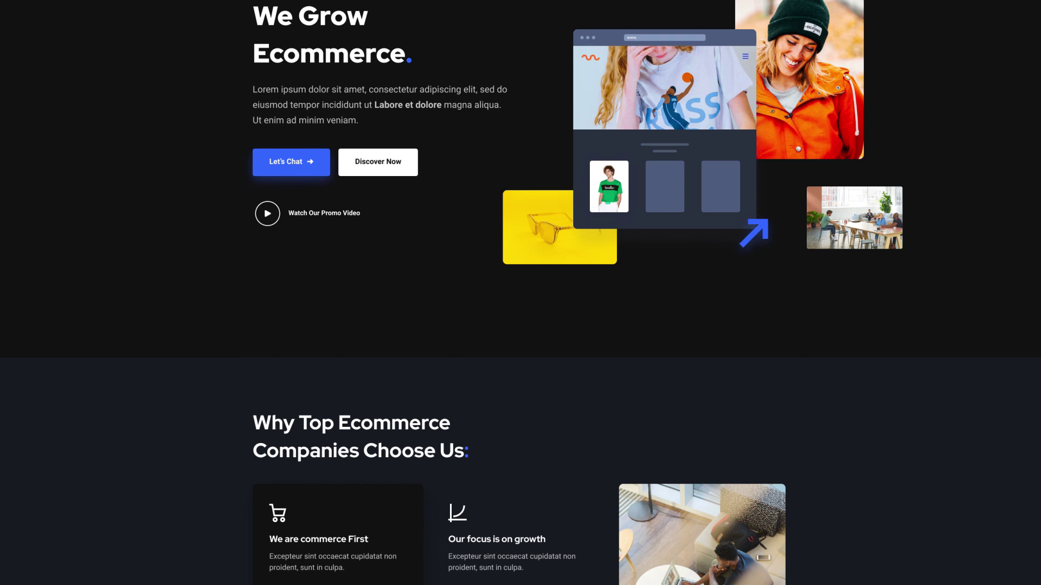
{"action": "scroll", "coordinate": [520, 293], "scroll_direction": "down", "scroll_amount": 12}
{"action": "scroll", "coordinate": [520, 293], "scroll_direction": "up", "scroll_amount": 2}
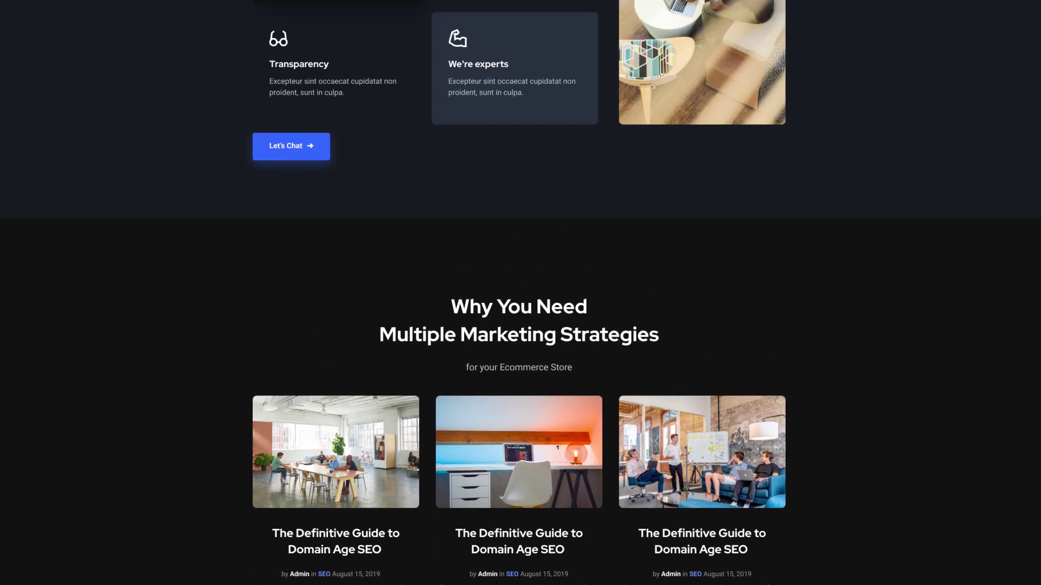
{"action": "scroll", "coordinate": [520, 293], "scroll_direction": "up", "scroll_amount": 13}
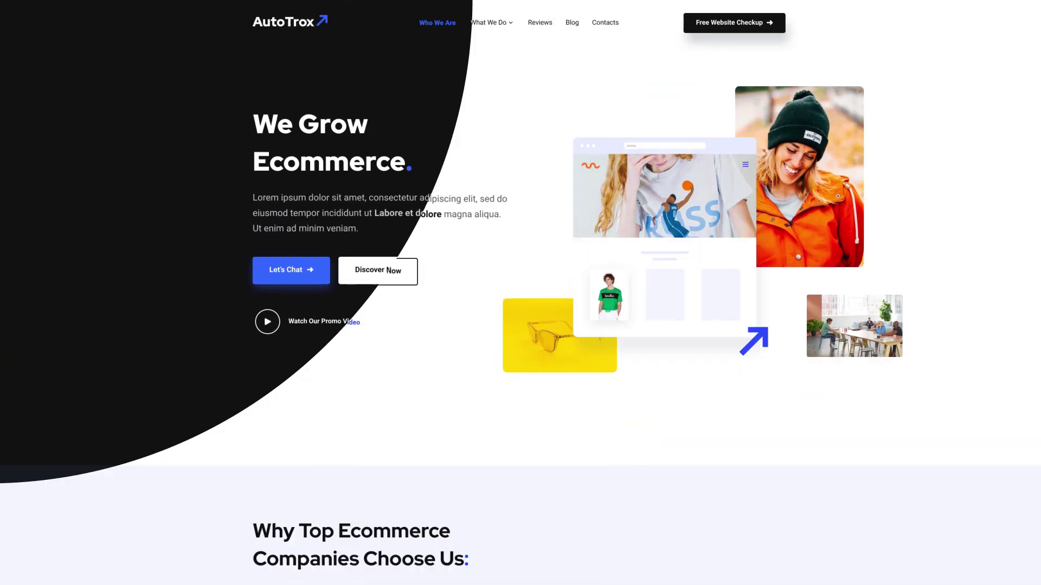